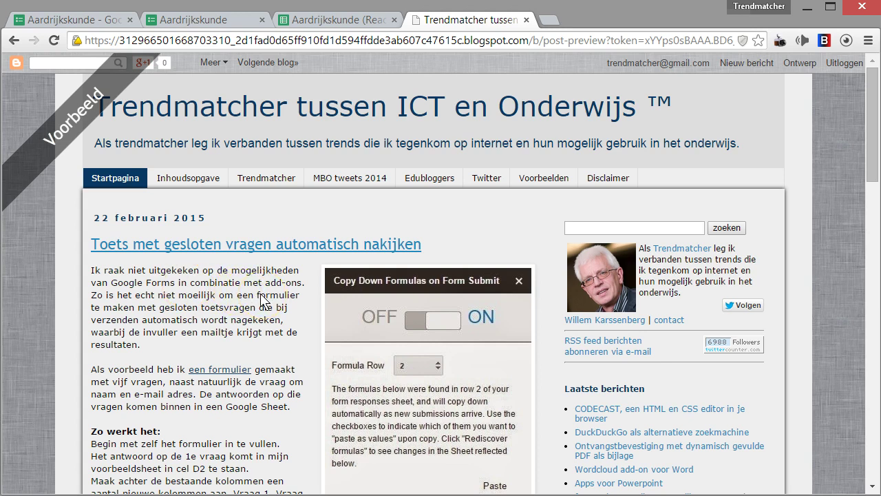
Switch from the Blogger preview to the 'Aardrijkskunde – Google Forms' editor tab
click(96, 20)
Stop editing the confirmation message and return to the top of the Aardrijkskunde form
click(111, 274)
key(Home)
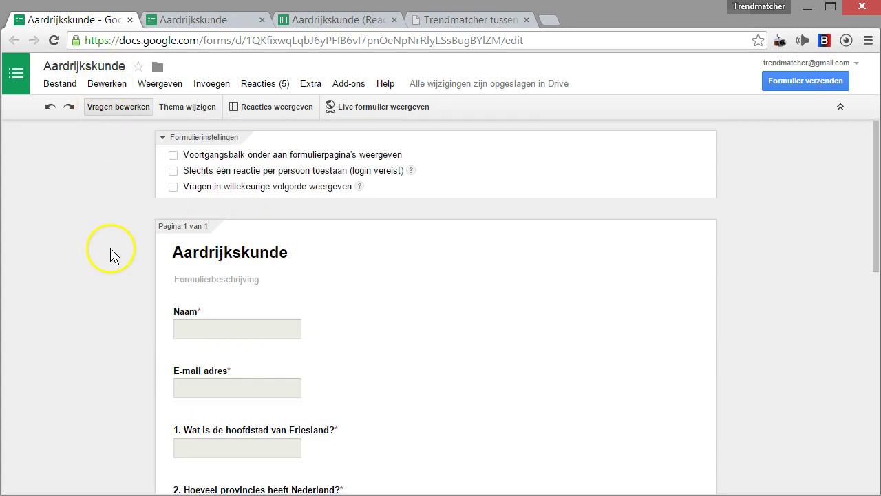
scroll(100, 261, down, 2)
scroll(99, 261, up, 1)
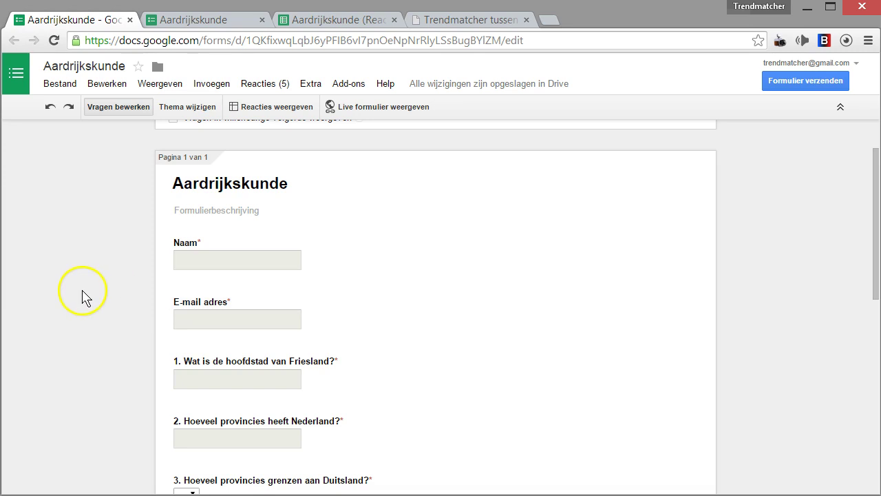
Validate the E-mail adres question as Tekst in E-mailadres format under Gegevensvalidatie
mouse_move(626, 311)
click(630, 299)
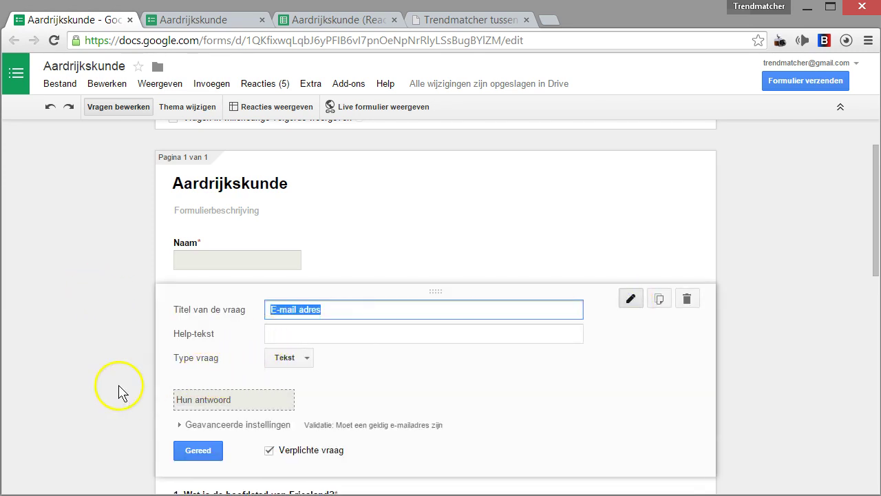
scroll(118, 392, down, 2)
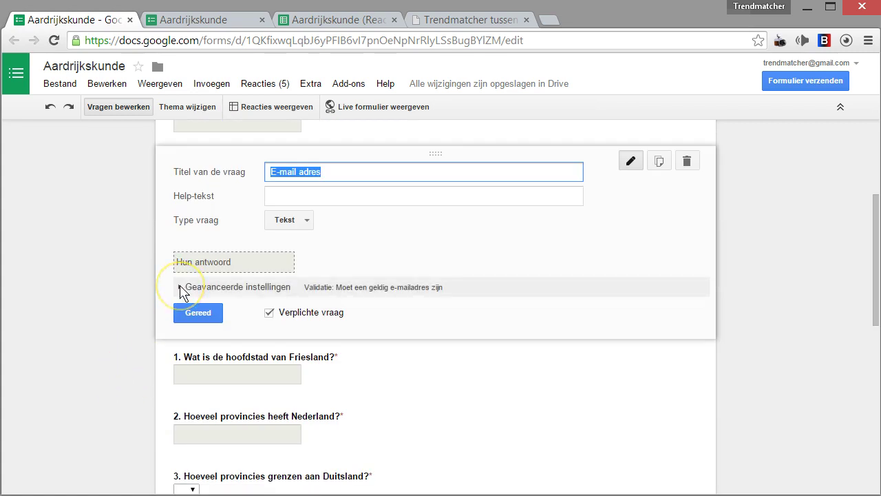
click(181, 287)
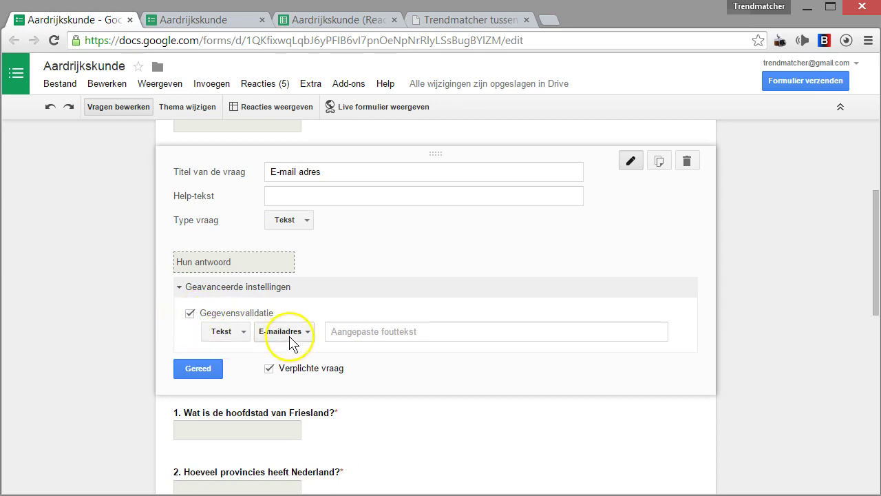
click(190, 314)
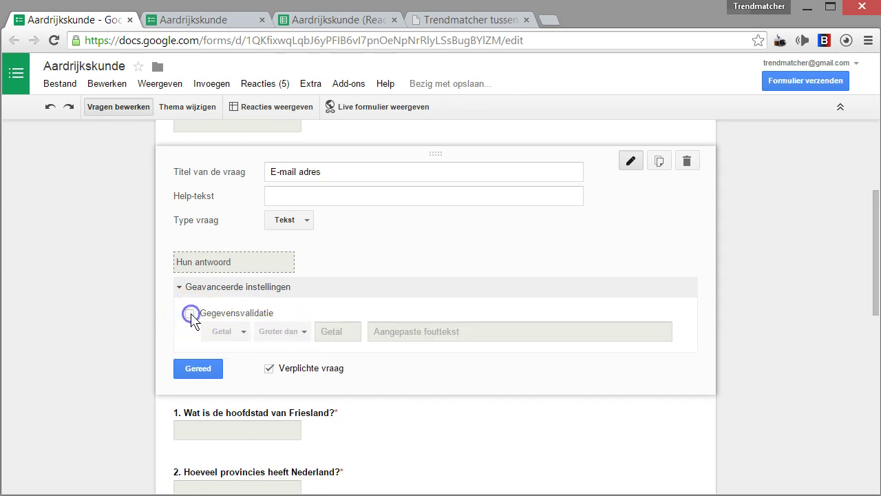
click(191, 314)
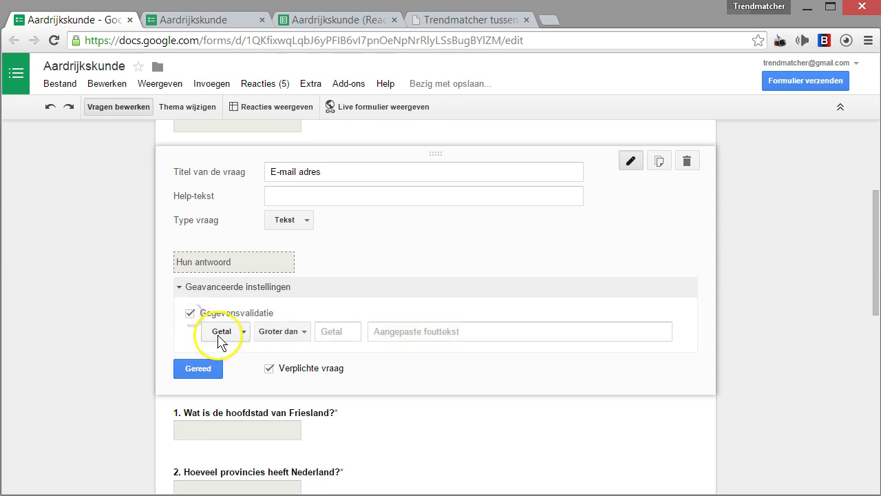
click(222, 331)
click(228, 351)
click(279, 334)
click(265, 367)
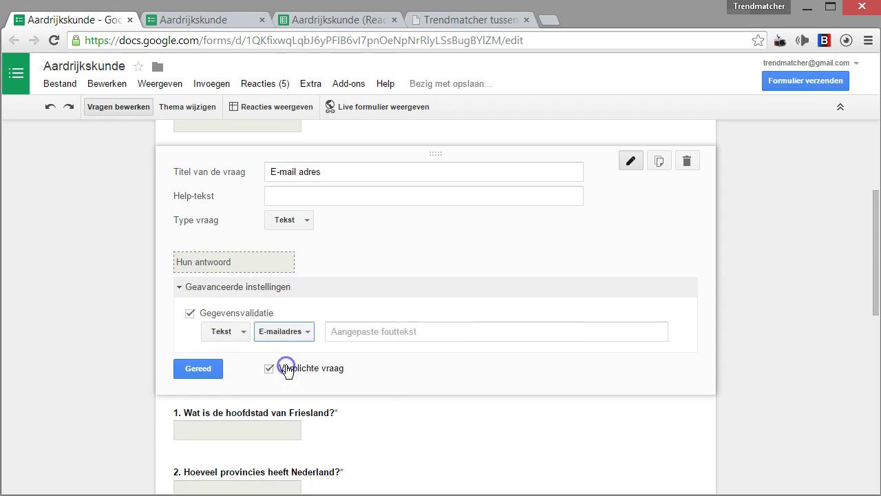
click(207, 367)
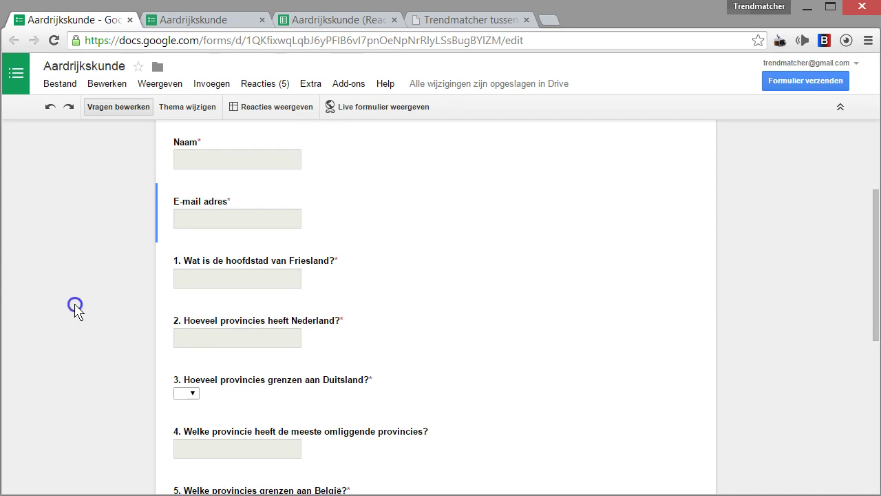
Open question 3, 'Hoeveel provincies grenzen aan Duitsland?', to edit its choices 1 to 6
scroll(76, 313, up, 1)
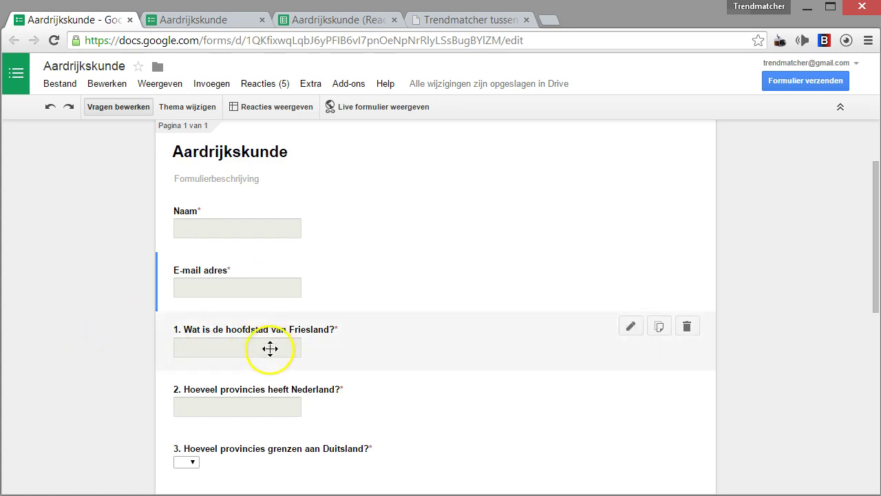
scroll(139, 351, down, 1)
scroll(138, 354, down, 1)
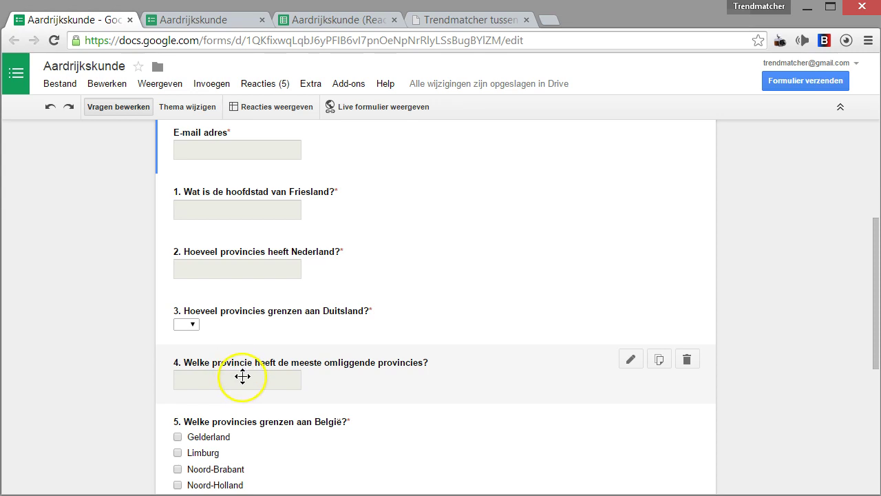
scroll(252, 414, down, 1)
scroll(254, 416, down, 1)
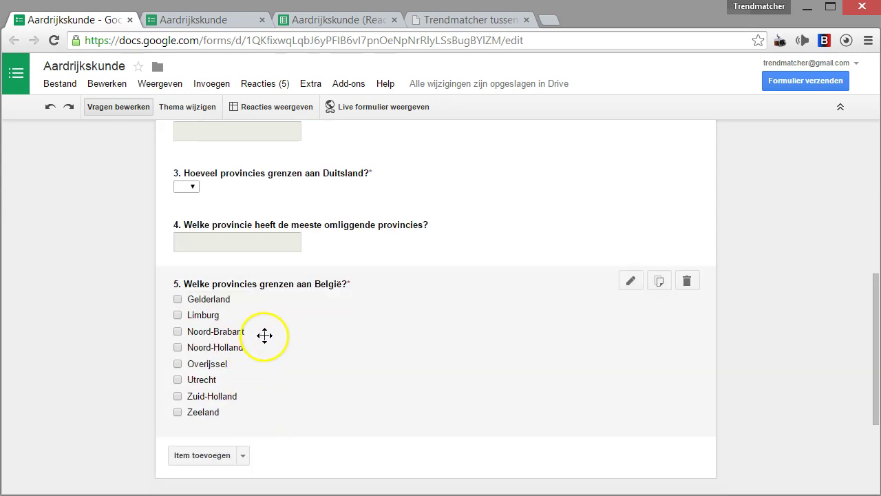
scroll(263, 337, up, 2)
scroll(261, 340, up, 1)
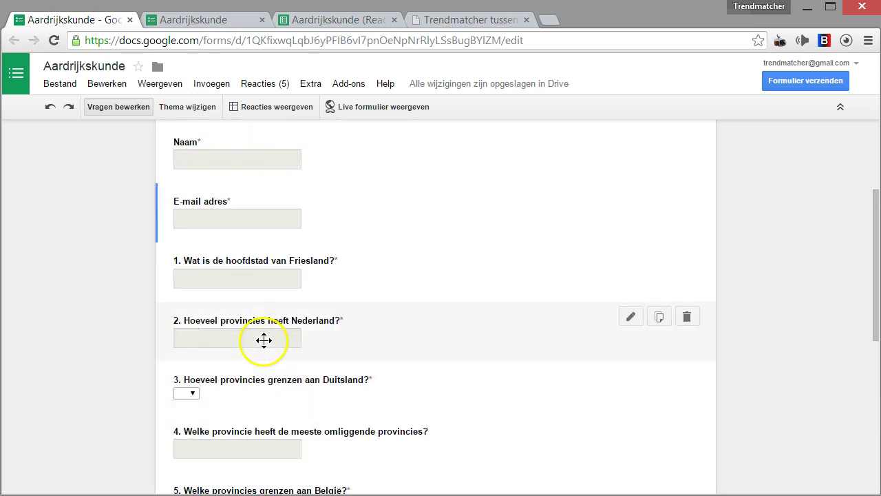
scroll(262, 341, down, 1)
scroll(261, 340, down, 2)
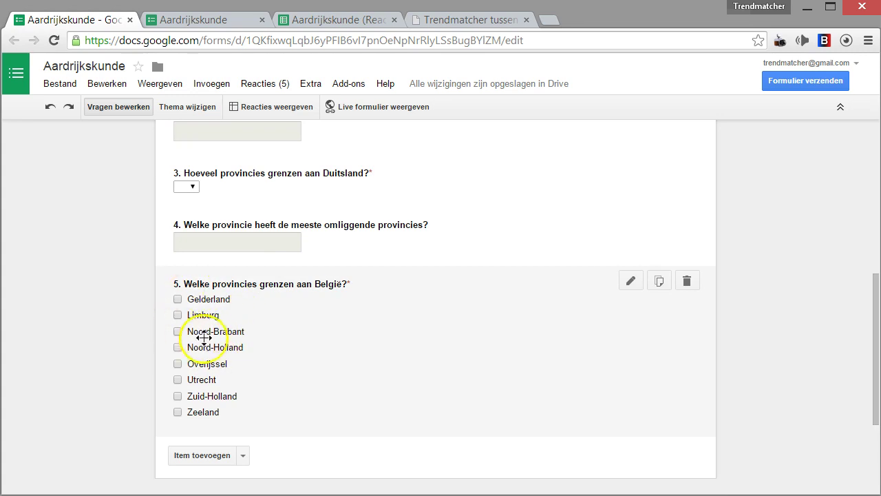
mouse_move(264, 335)
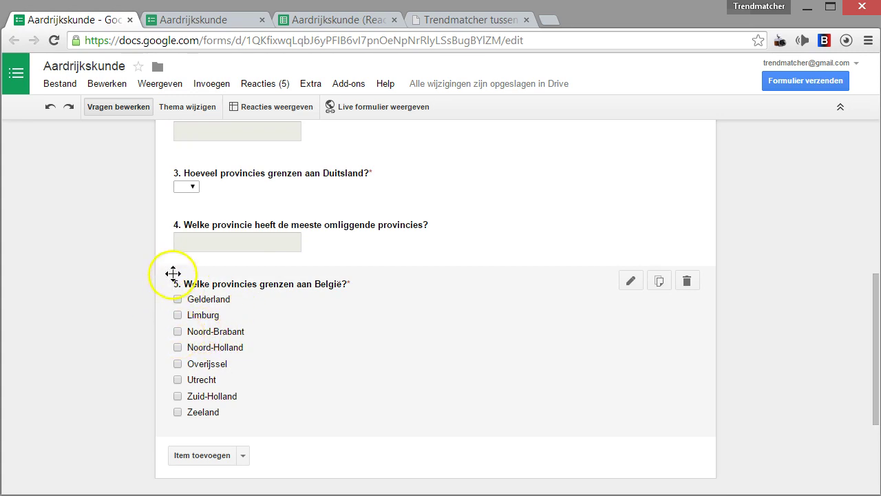
click(193, 187)
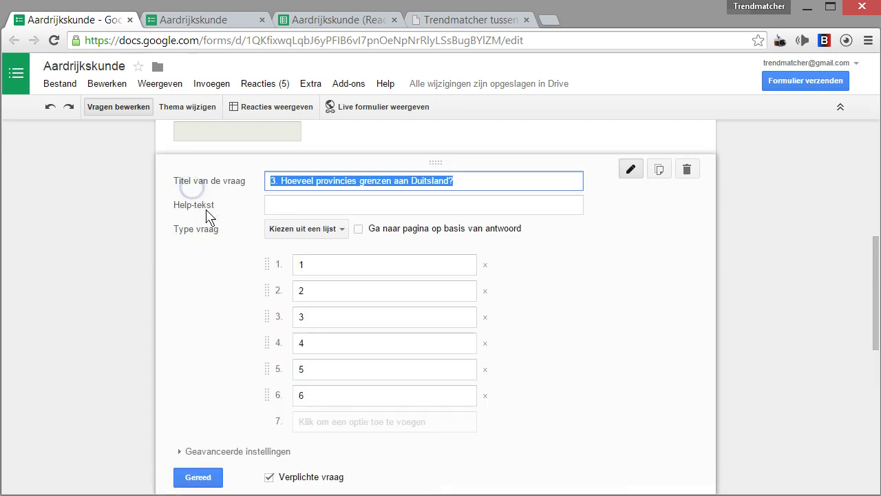
Close question 3 and review question 1 without changing it
click(217, 476)
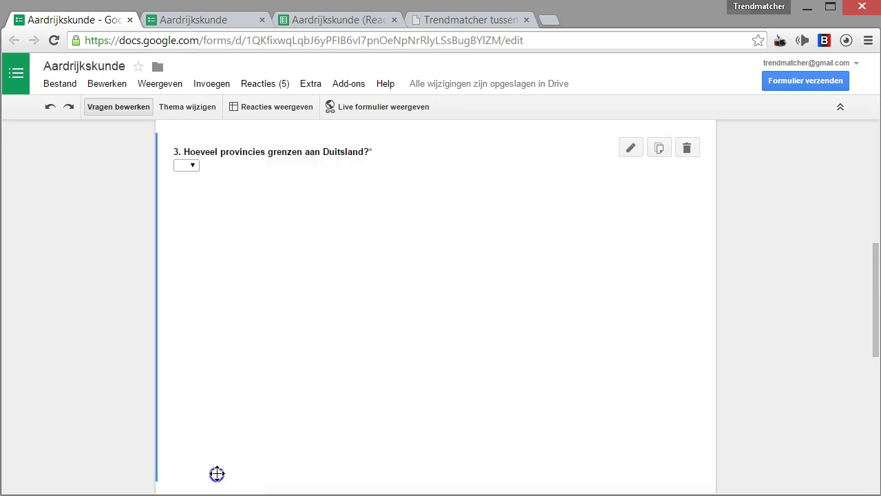
scroll(153, 315, up, 3)
scroll(154, 315, up, 1)
mouse_move(237, 320)
click(203, 331)
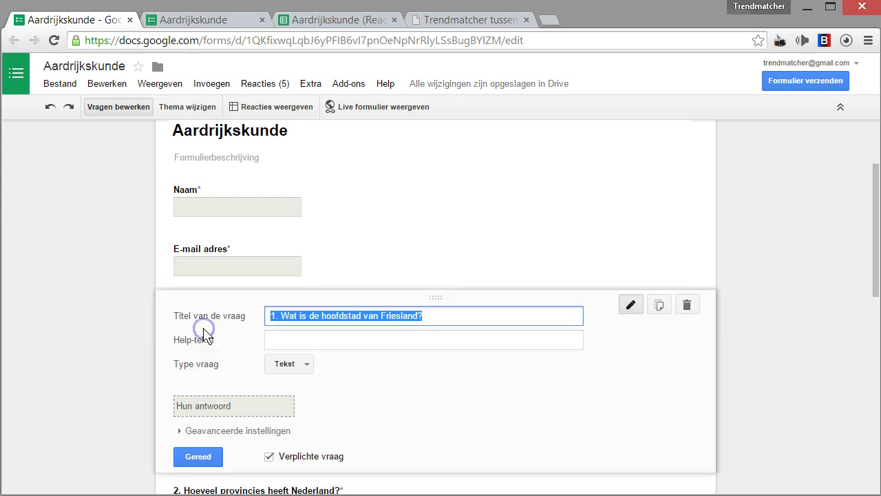
click(205, 457)
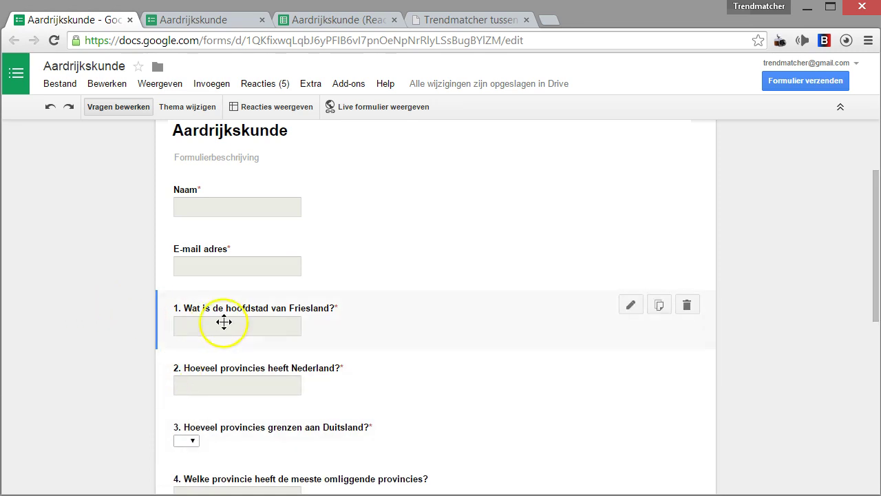
Check that question 2 stays a Tekst question, then close its editor
scroll(220, 339, down, 1)
mouse_move(237, 382)
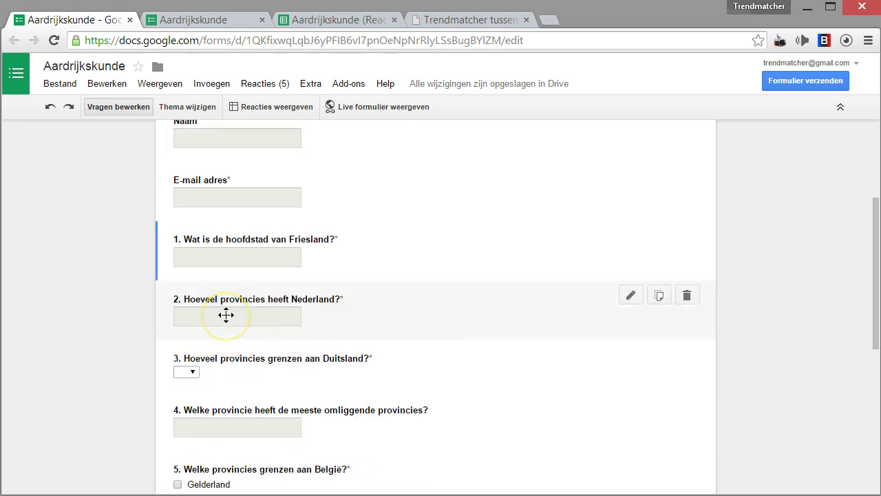
click(226, 315)
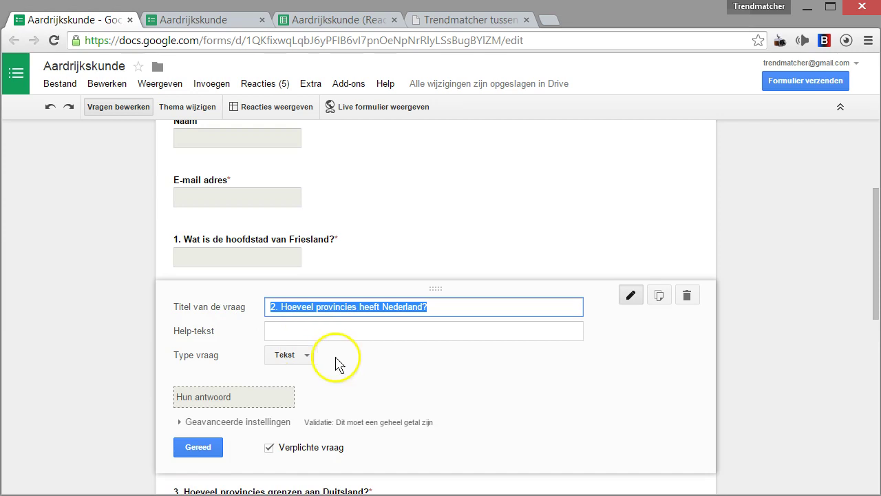
click(283, 360)
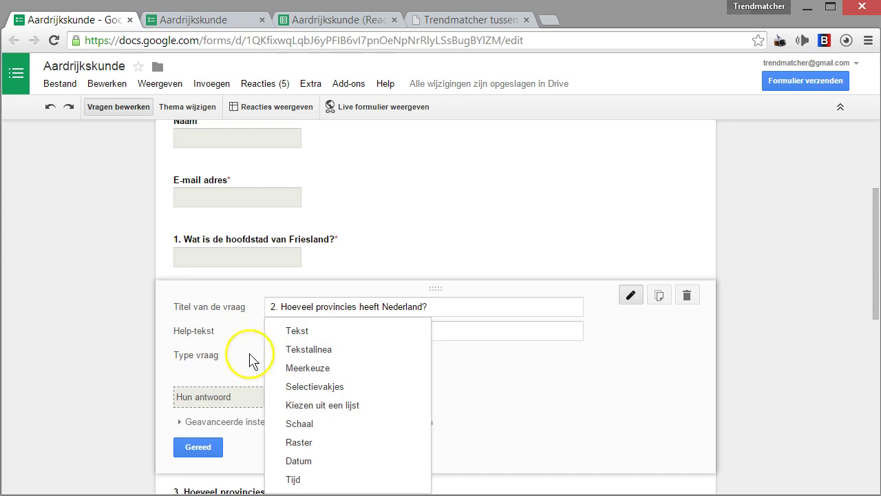
click(84, 336)
click(195, 449)
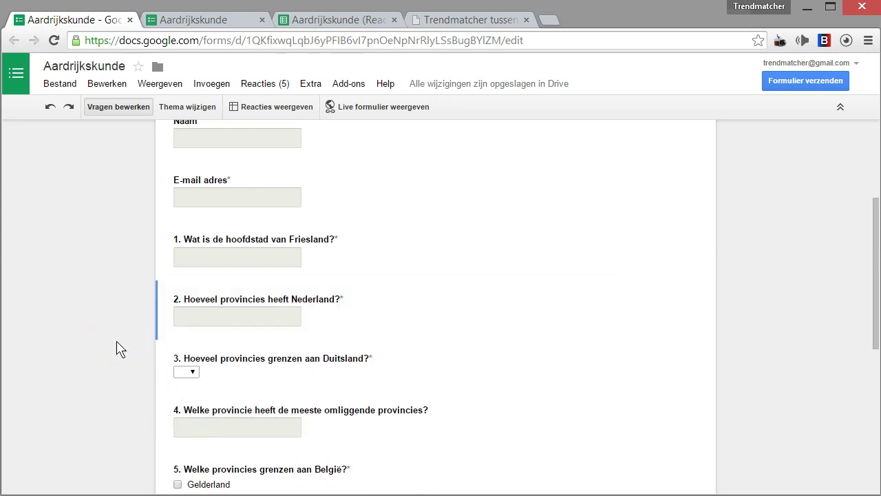
scroll(117, 349, down, 1)
Edit the Bevestigingspagina message promising respondents their score by mail
scroll(117, 349, down, 1)
scroll(117, 349, down, 1)
scroll(117, 349, down, 1)
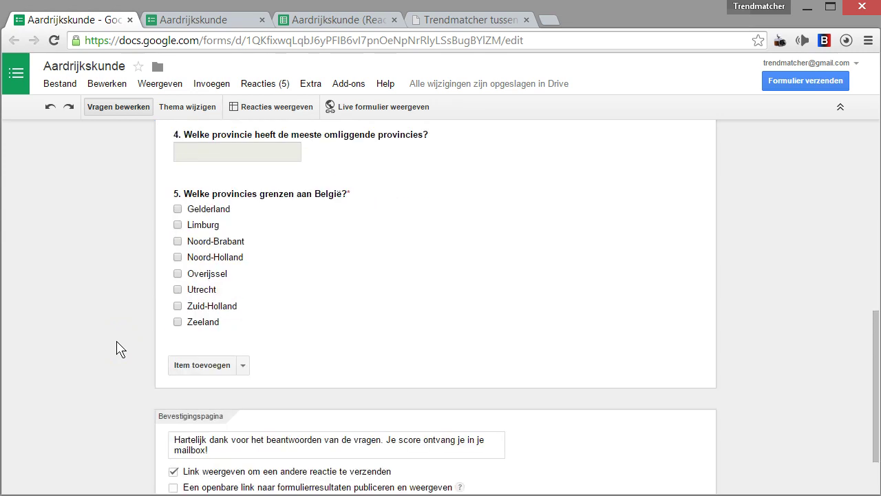
scroll(117, 349, down, 1)
click(236, 366)
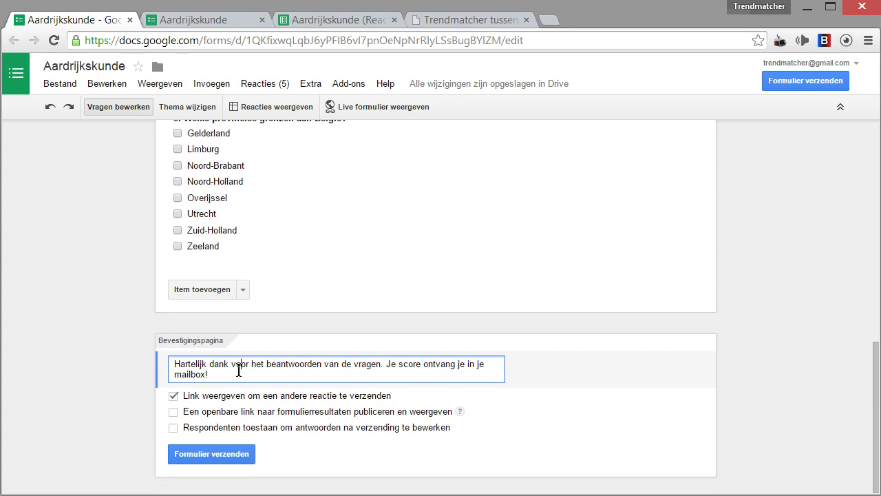
View the live form, then move to the Aardrijkskunde (Reacties) response spreadsheet
click(213, 20)
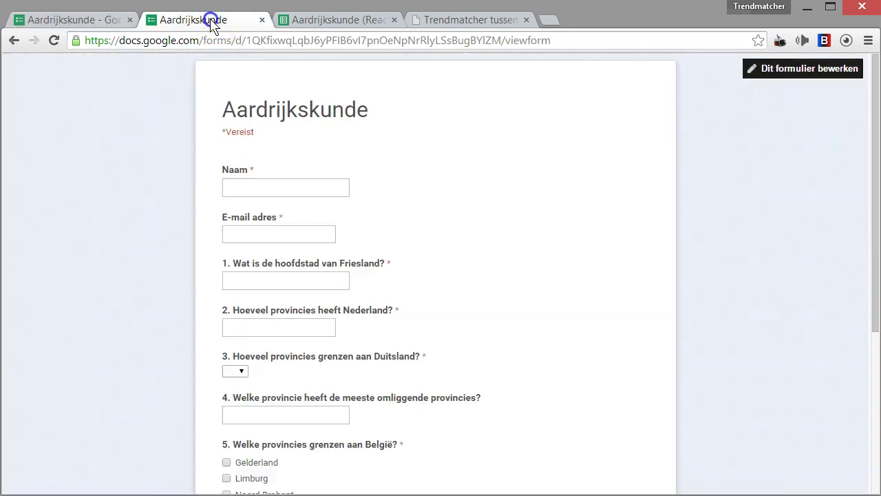
scroll(310, 268, down, 2)
scroll(310, 268, up, 2)
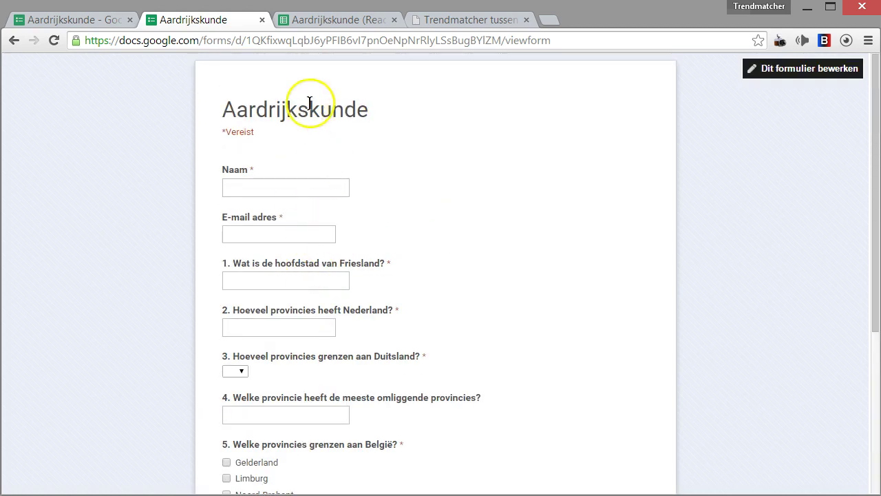
click(322, 23)
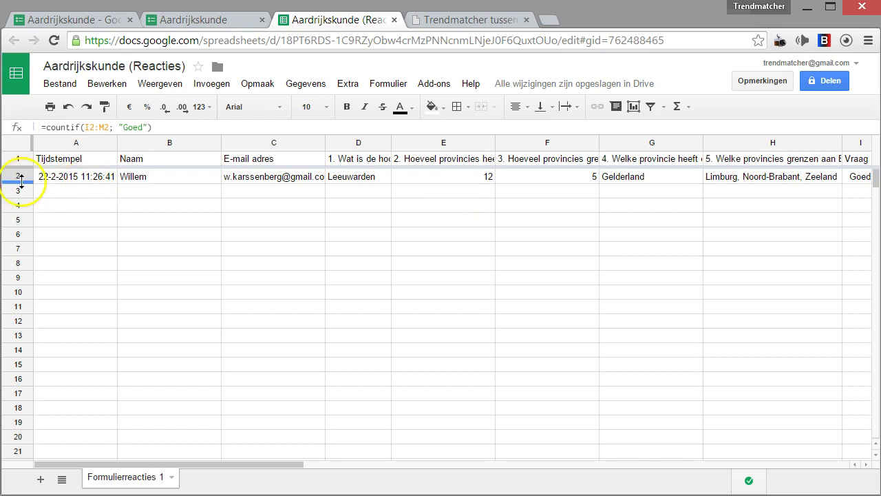
Review the row 2 answers and the copyDown add-on entry without changing anything
click(21, 177)
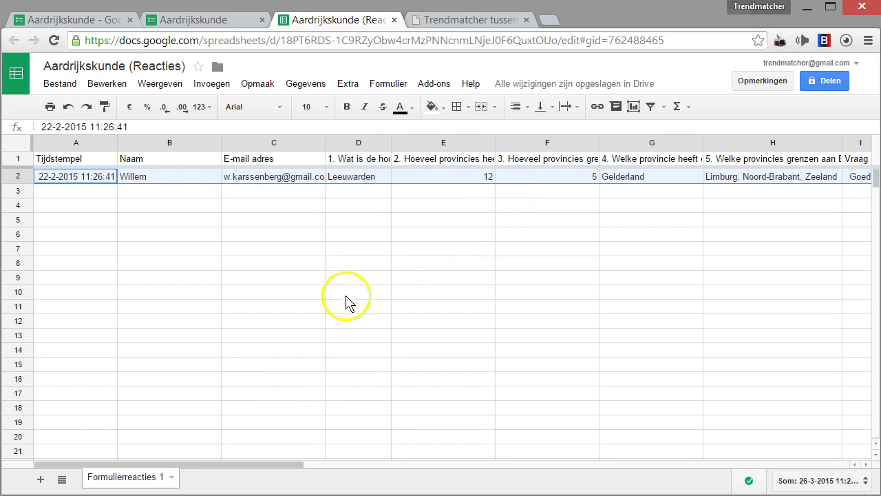
click(433, 84)
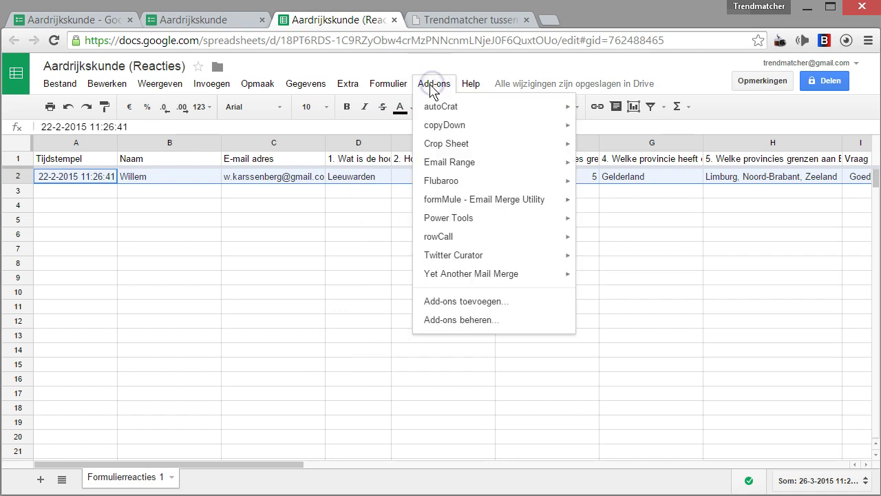
mouse_move(445, 125)
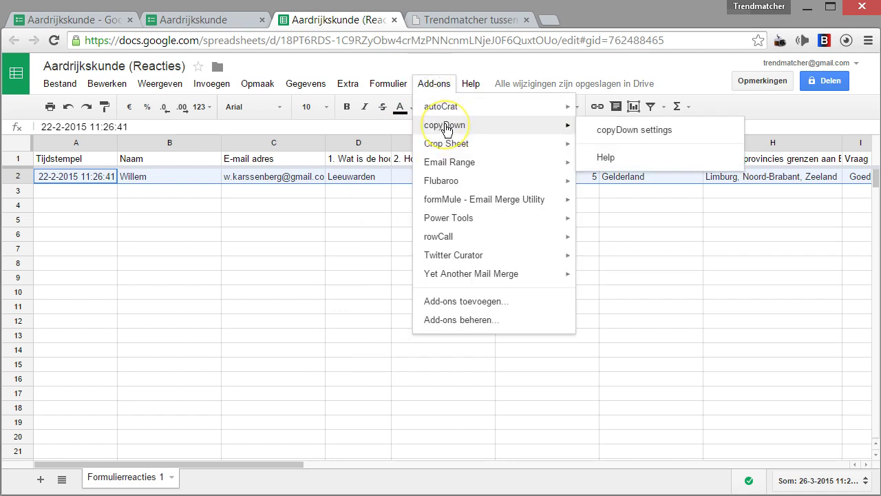
click(344, 220)
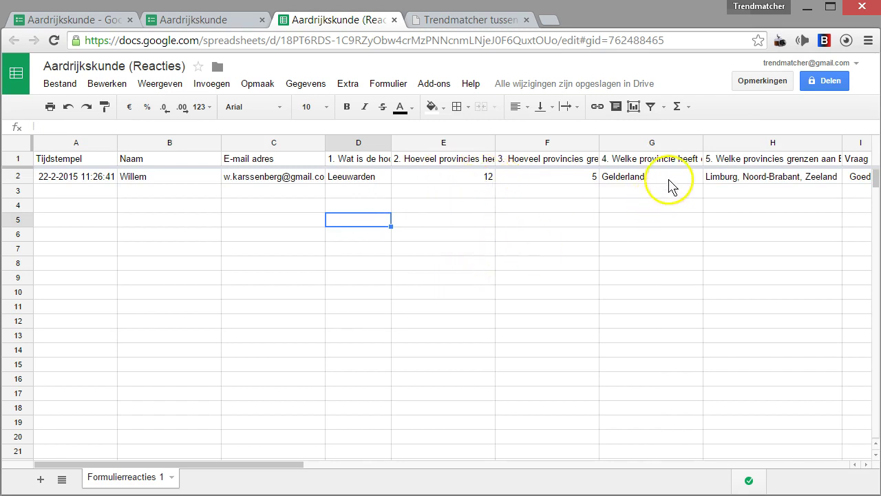
click(672, 180)
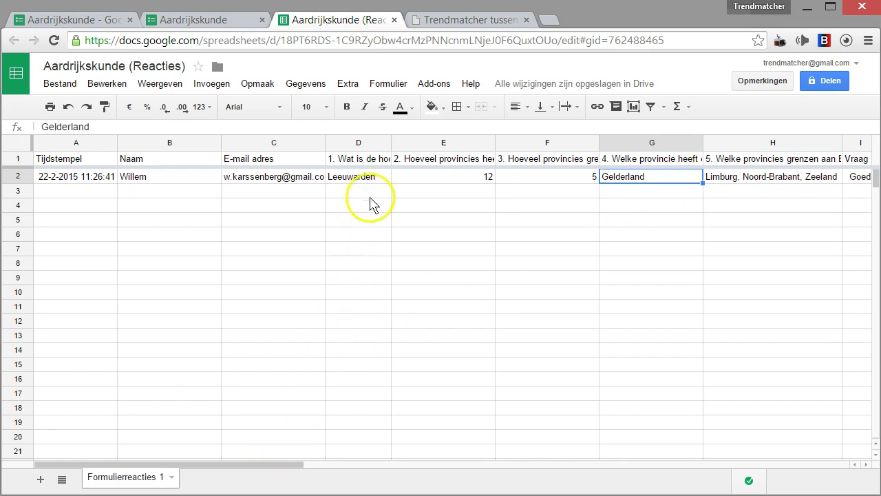
click(370, 191)
click(365, 207)
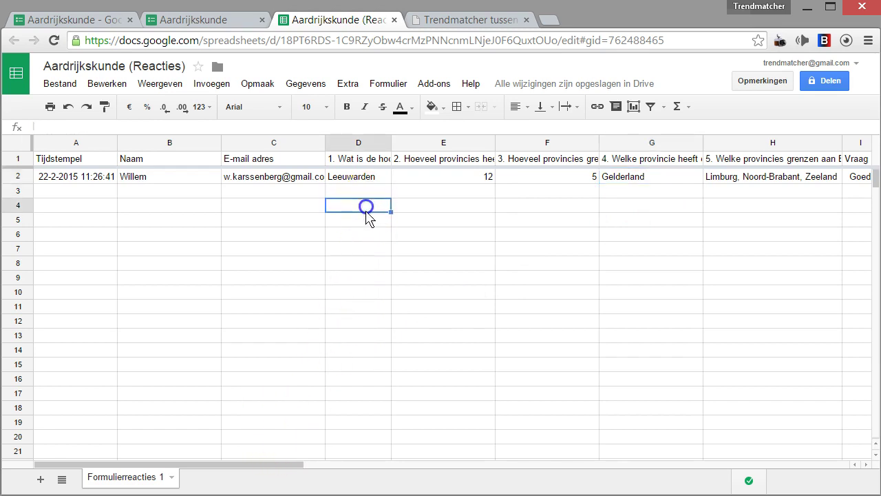
click(364, 219)
Show the IF grading formula for Vraag 1 in I2
mouse_move(298, 464)
mouse_down()
mouse_move(438, 464)
mouse_move(361, 467)
mouse_up()
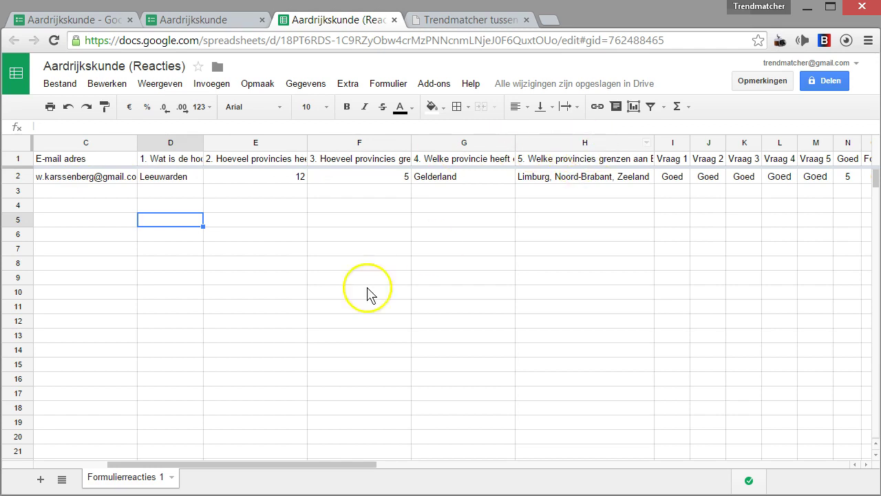
drag(218, 468, 248, 473)
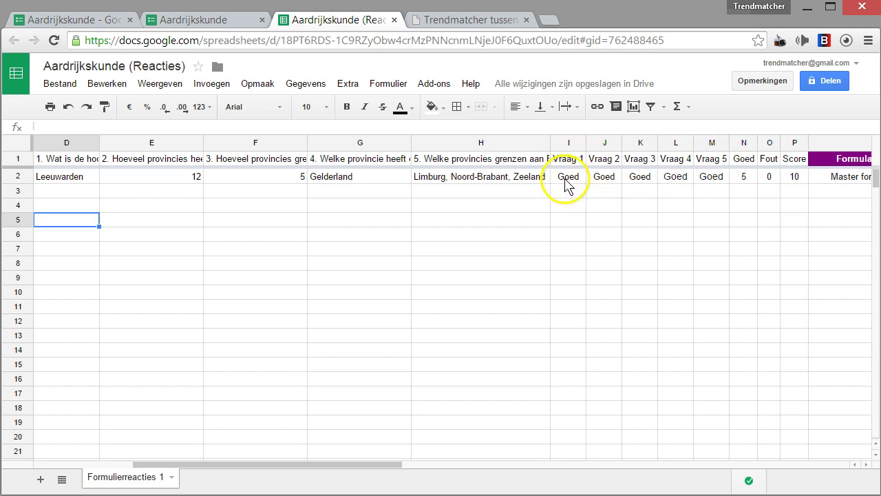
click(566, 180)
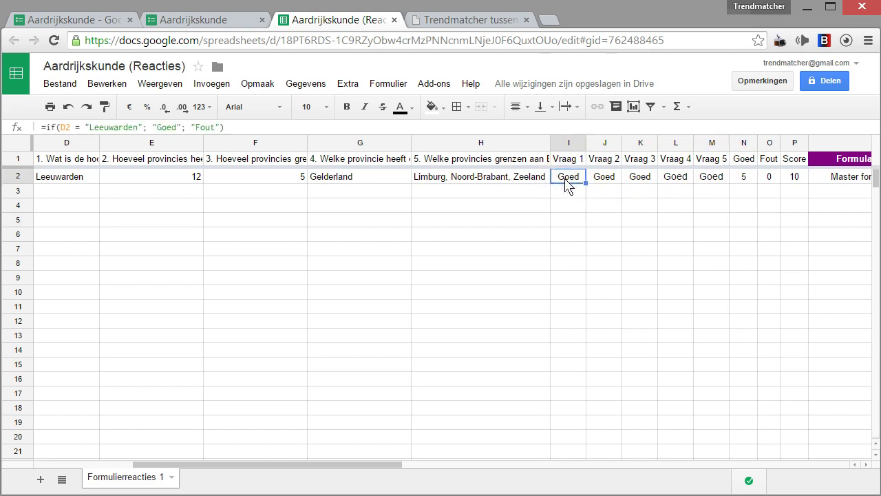
click(226, 127)
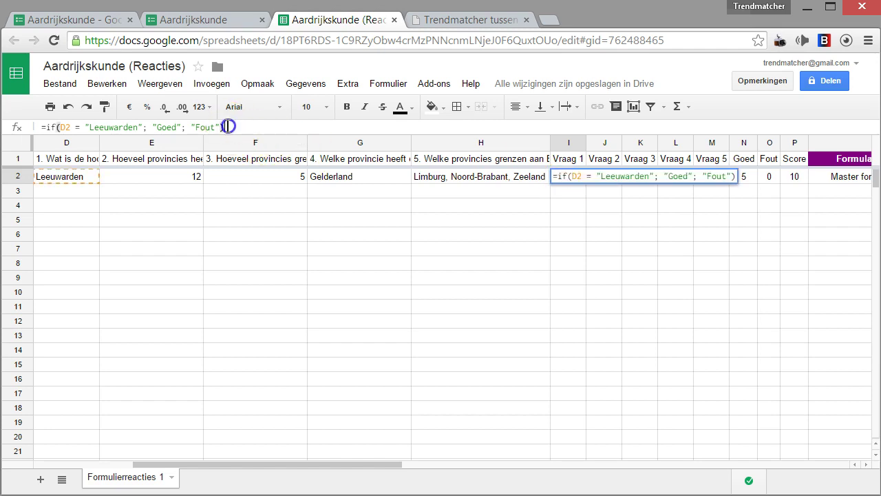
drag(226, 126, 34, 127)
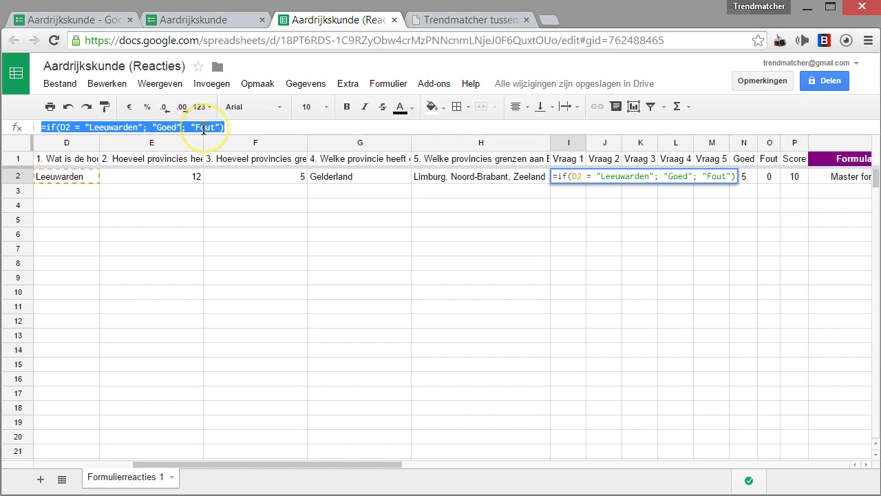
click(479, 244)
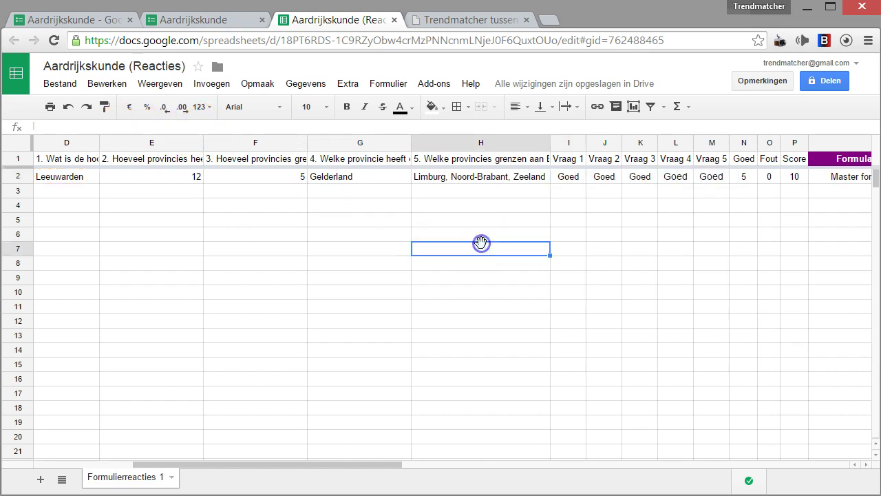
click(574, 180)
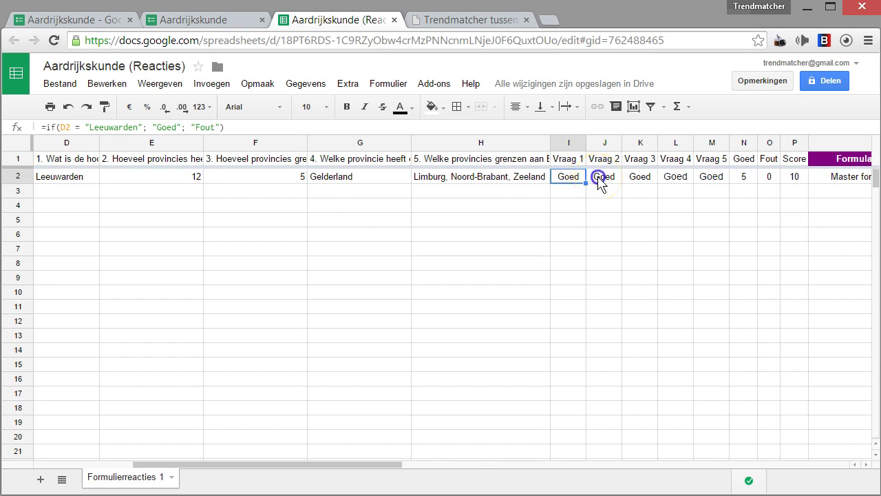
Show the Vraag 2 formula in J2, pointing out expected answer 12
click(599, 178)
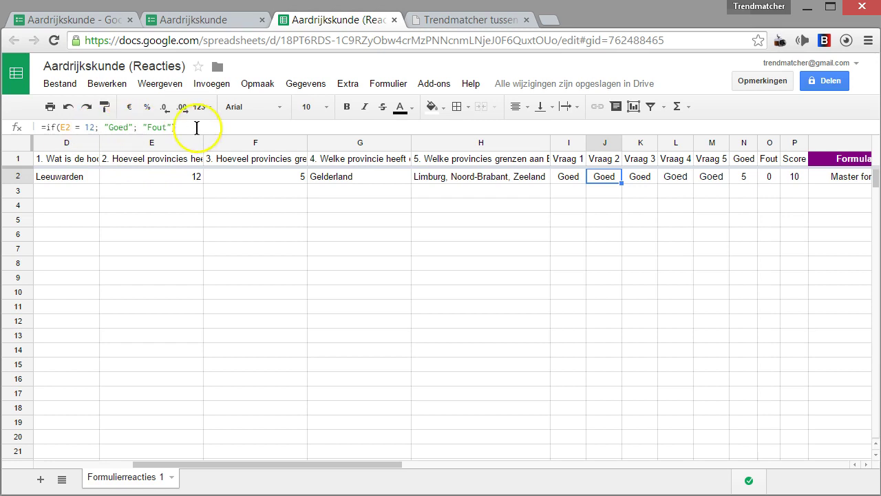
drag(193, 128, 26, 121)
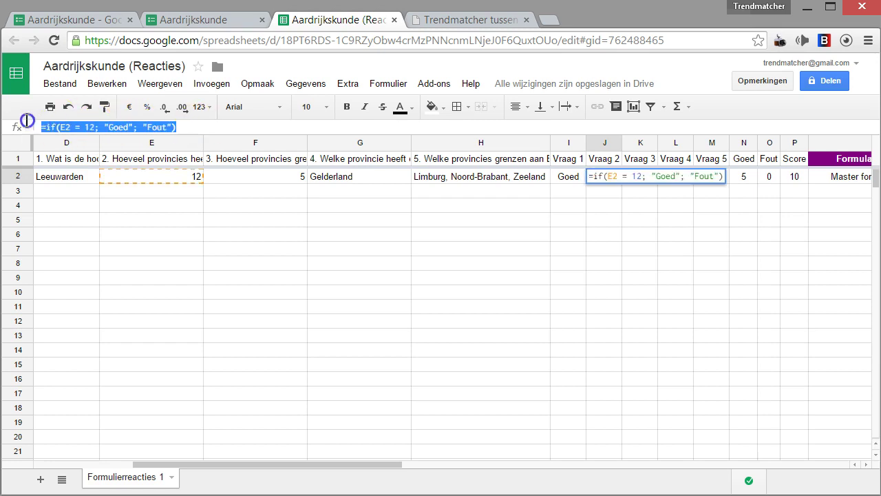
click(91, 128)
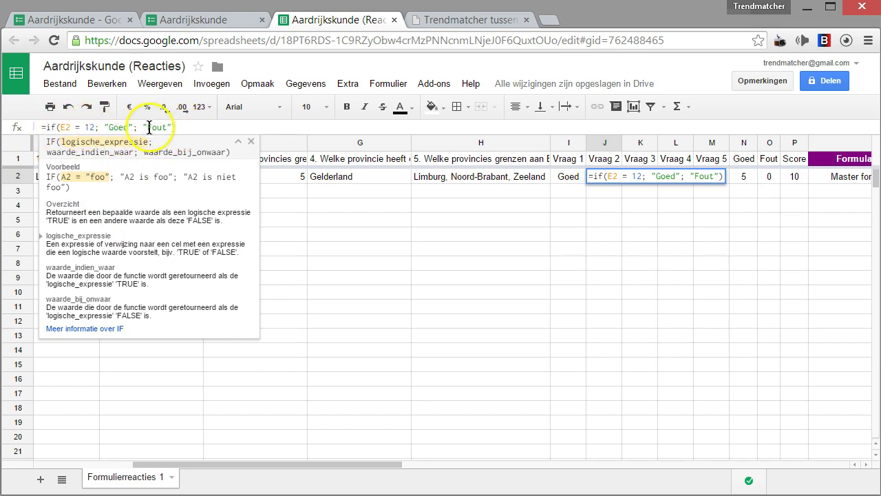
click(422, 236)
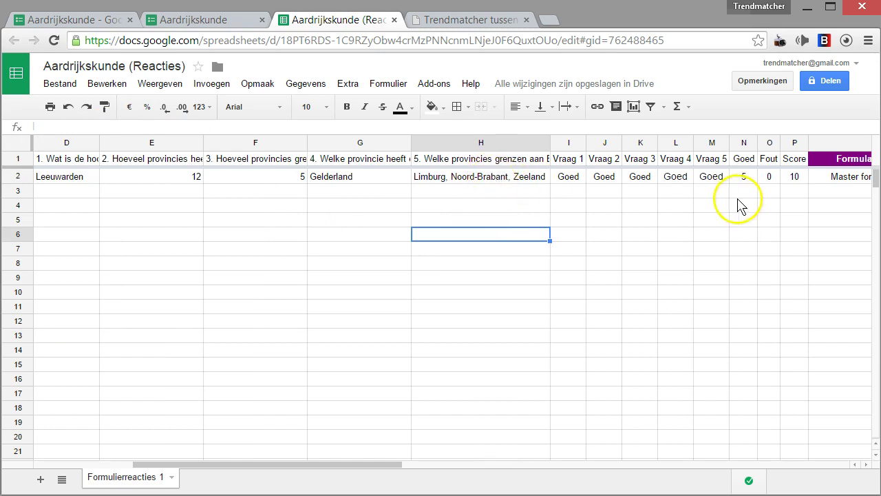
Show the Vraag 5 formula in M2 against the full answer text in H2
click(713, 179)
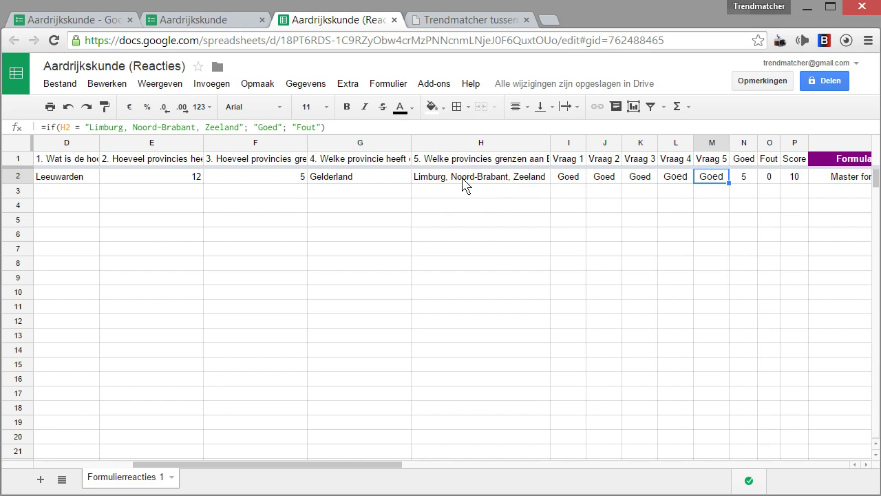
click(464, 185)
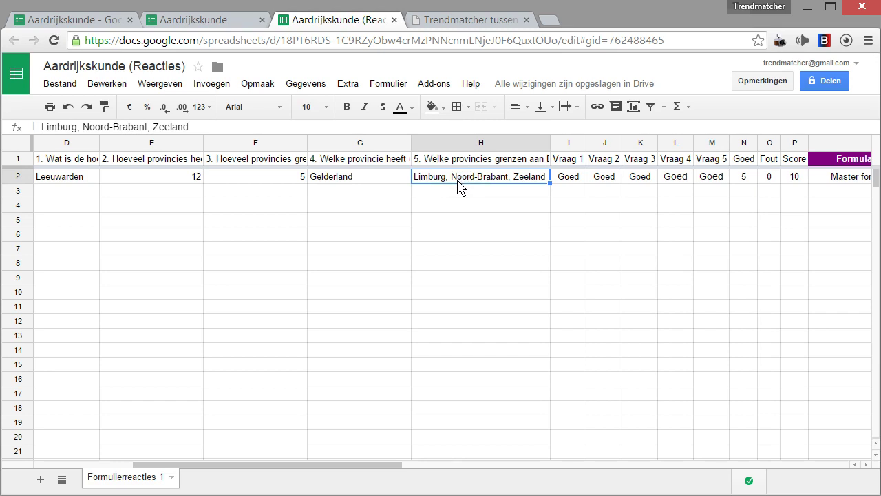
click(710, 183)
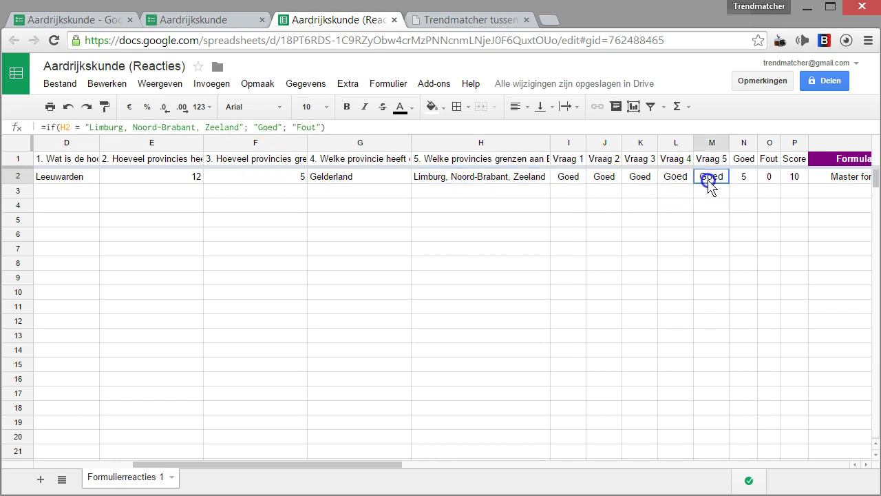
click(117, 126)
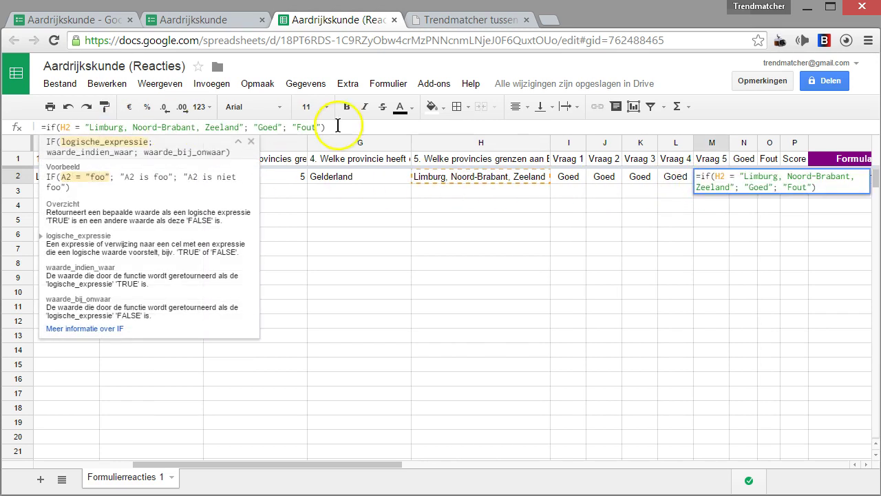
drag(328, 127, 29, 128)
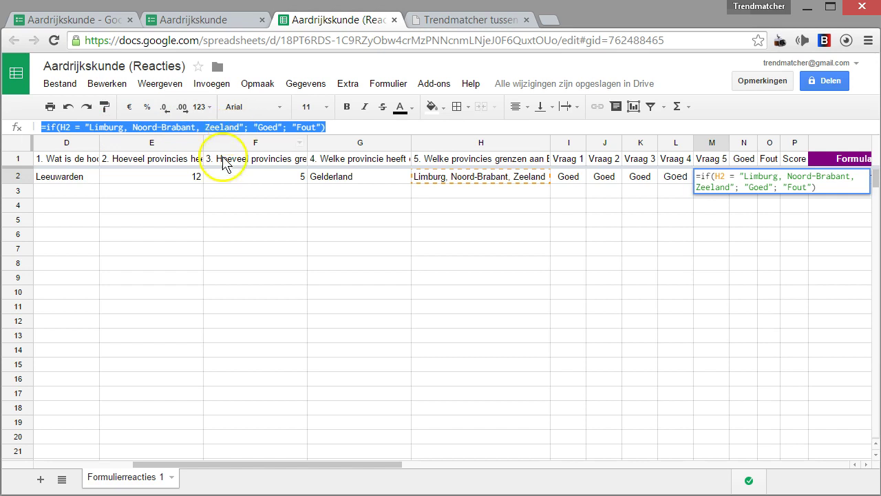
click(237, 204)
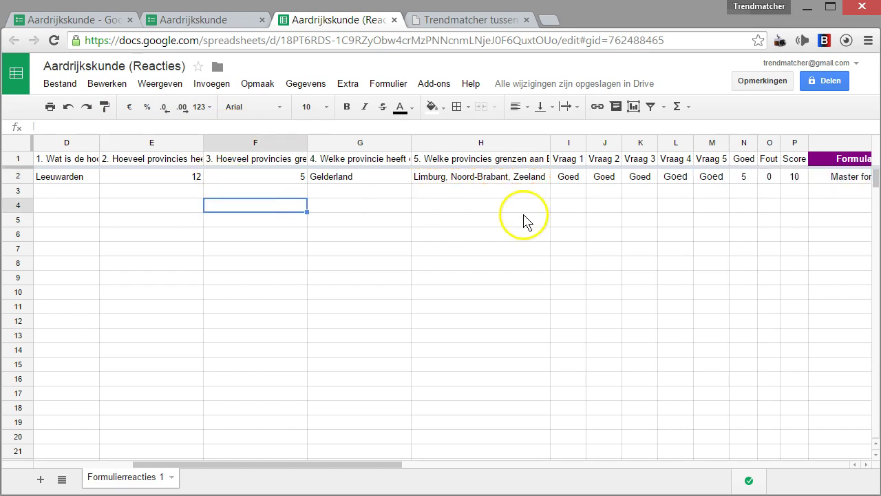
Step through the Vraag 1–5 grading results in I2 to M2, all Goed
click(570, 179)
click(605, 179)
click(646, 180)
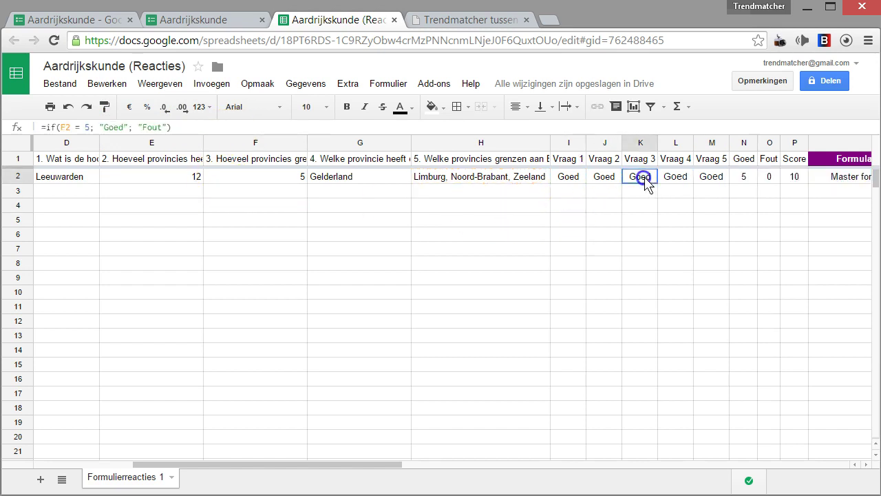
click(671, 180)
click(713, 180)
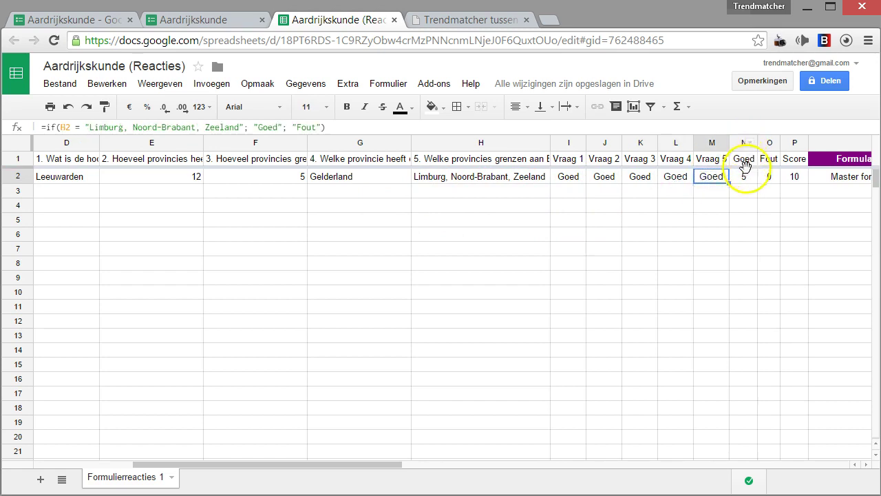
Show the COUNTIF formula counting Goed answers in N2
click(746, 178)
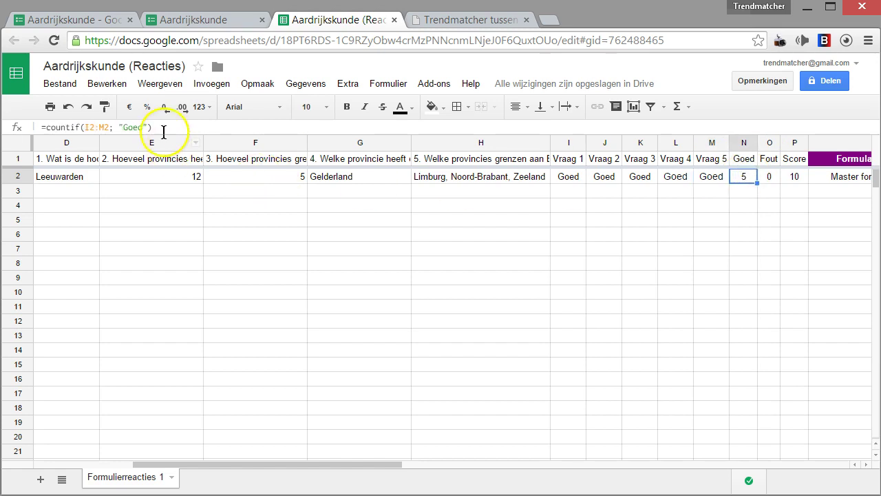
drag(167, 127, 13, 129)
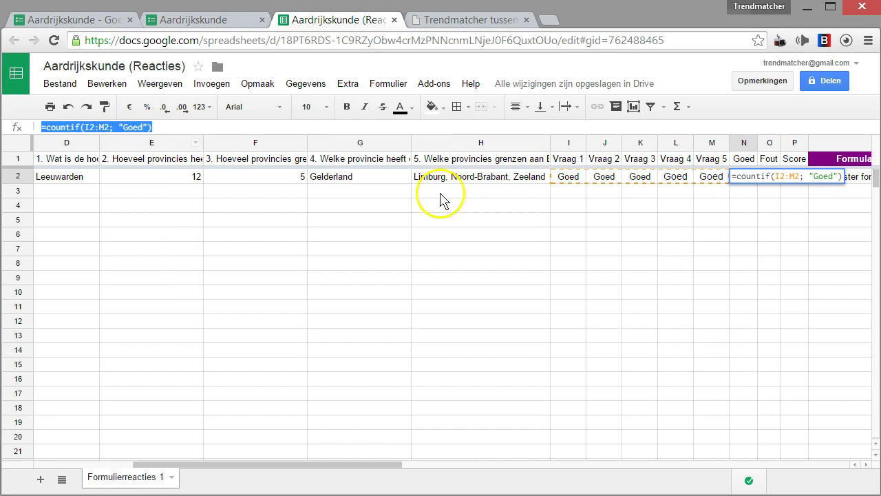
click(743, 249)
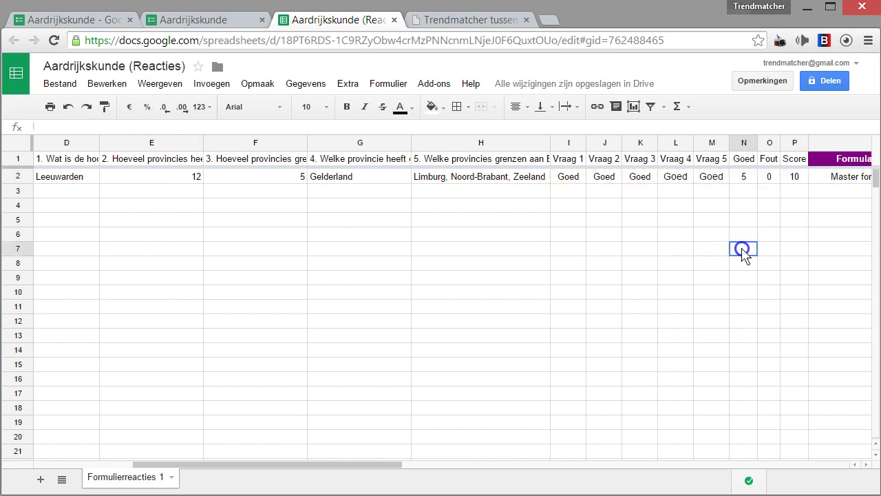
click(741, 181)
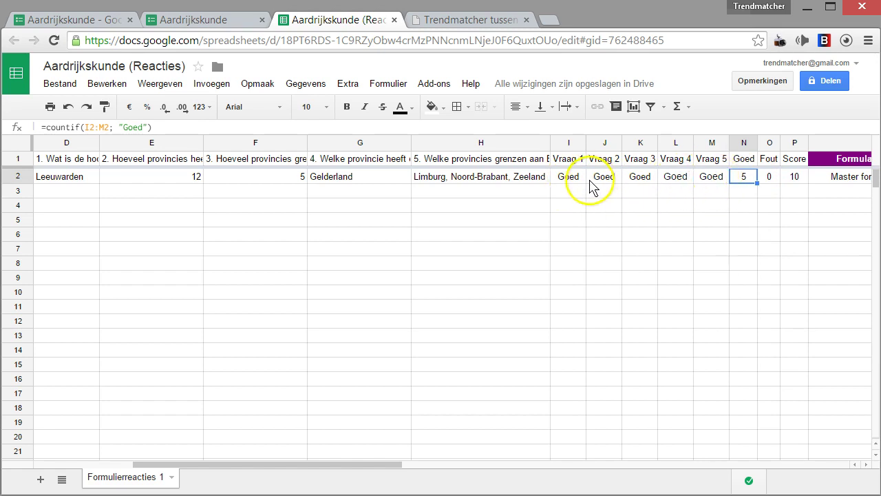
Show the Fout count in O2 and confirm the Score formula =N2*2 in P2
click(768, 179)
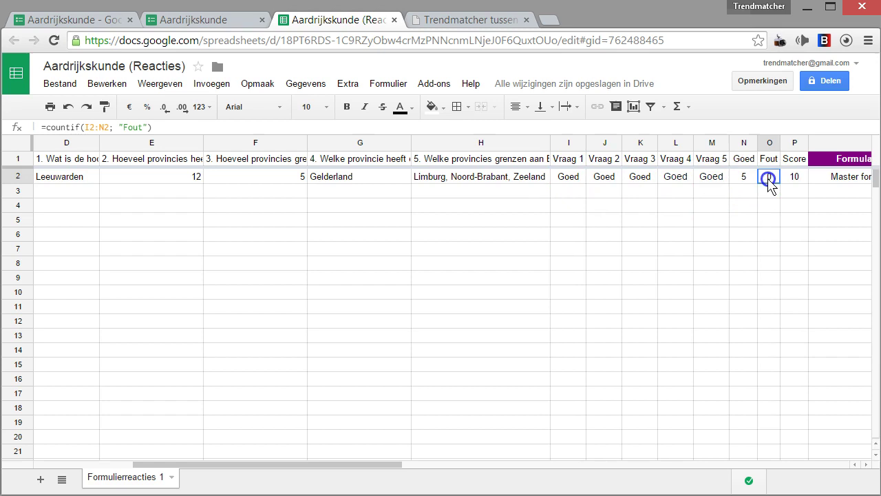
click(168, 127)
drag(169, 127, 28, 129)
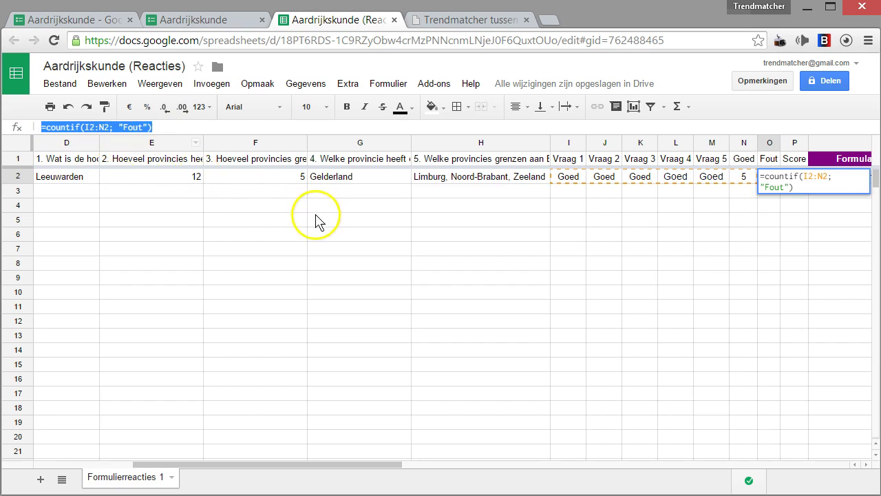
click(502, 219)
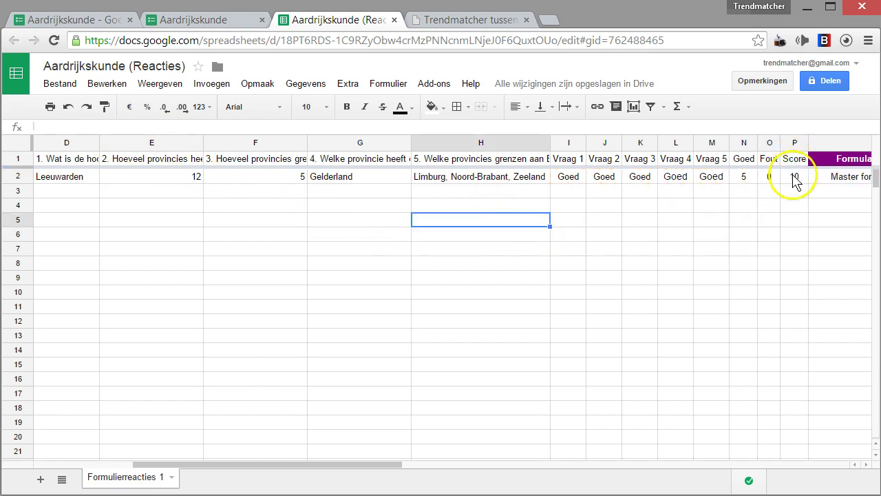
click(794, 178)
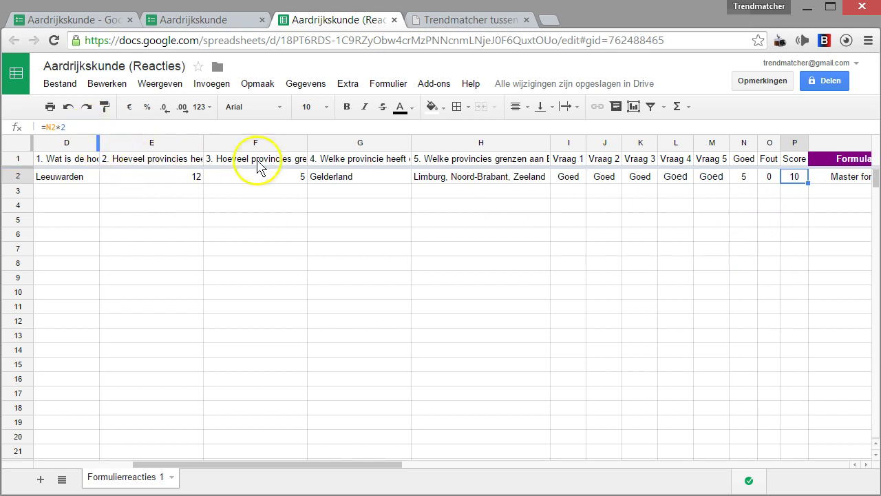
click(774, 192)
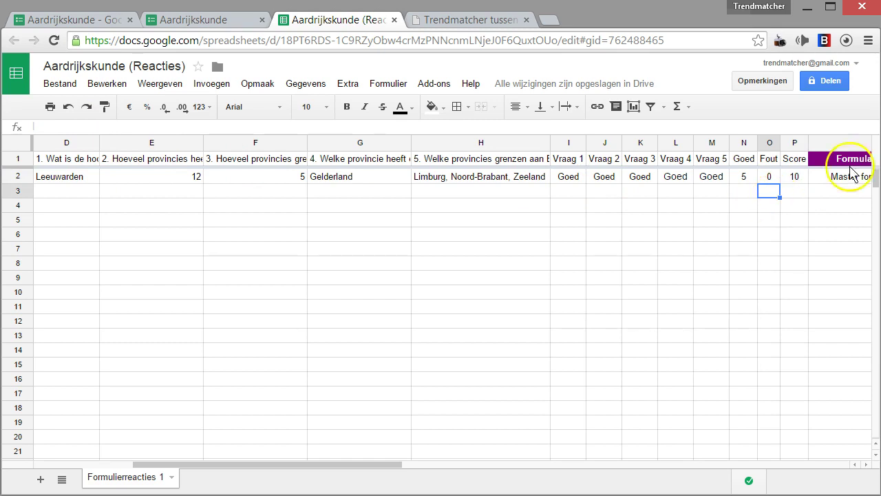
Turn copyDown ON for row 2's score formulas and save the settings
drag(363, 466, 403, 466)
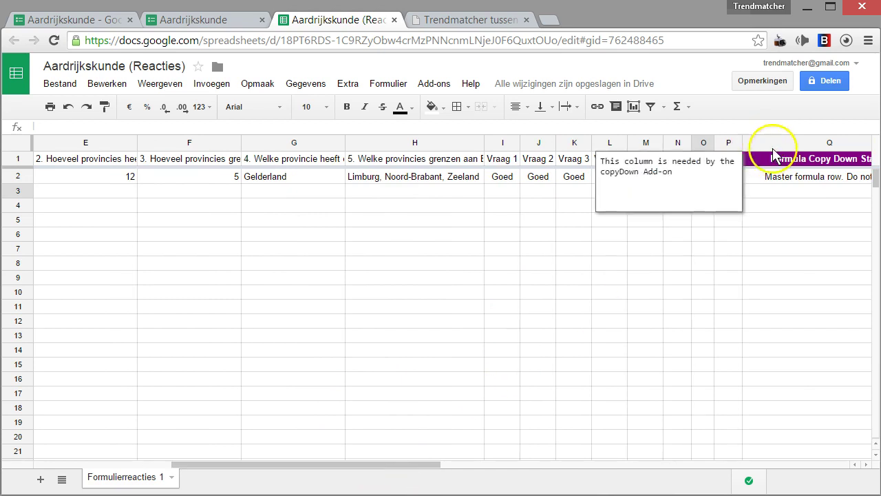
mouse_move(819, 159)
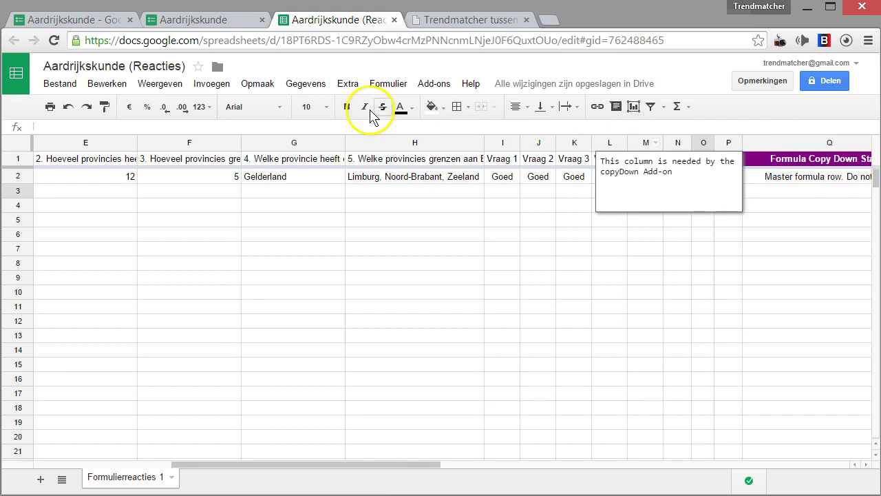
click(434, 86)
mouse_move(444, 125)
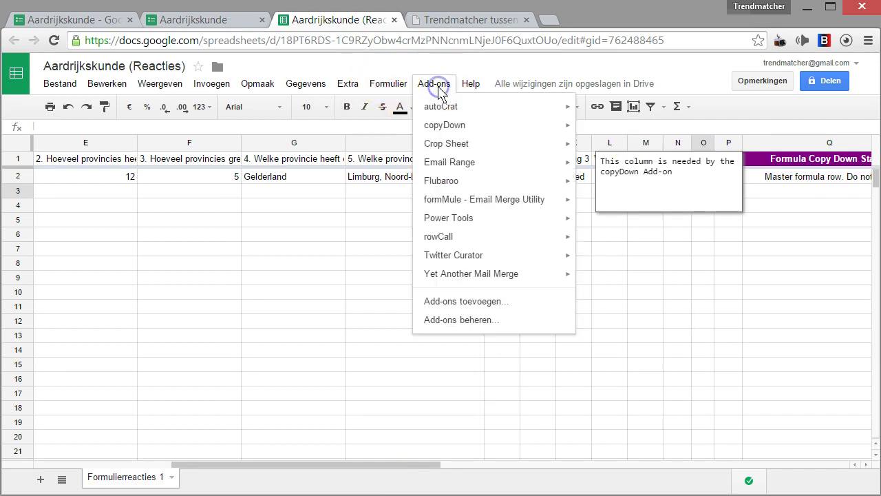
click(606, 130)
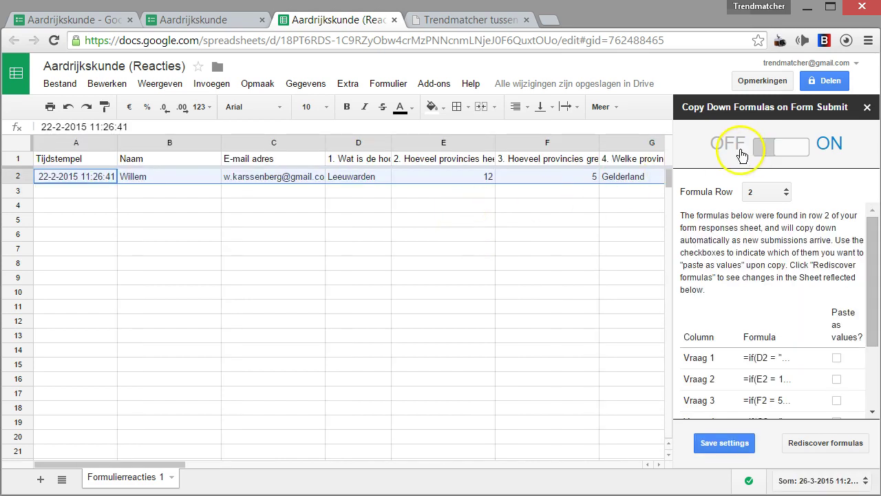
click(807, 151)
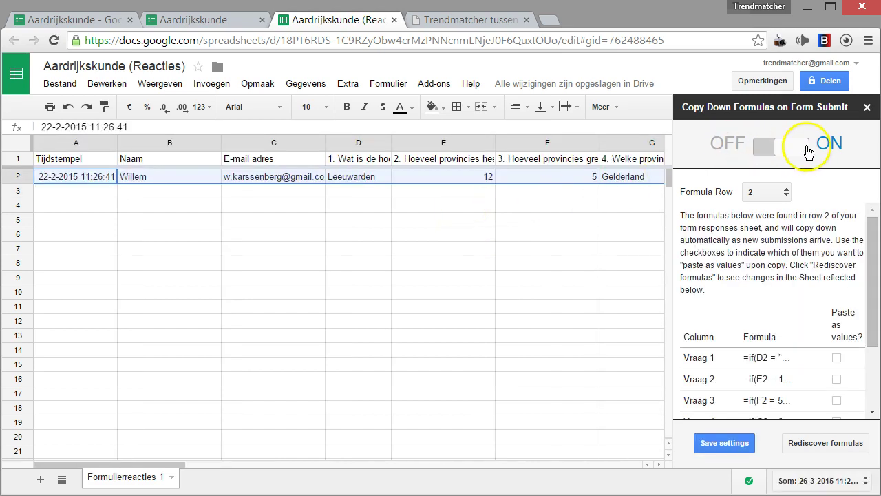
drag(871, 252, 867, 325)
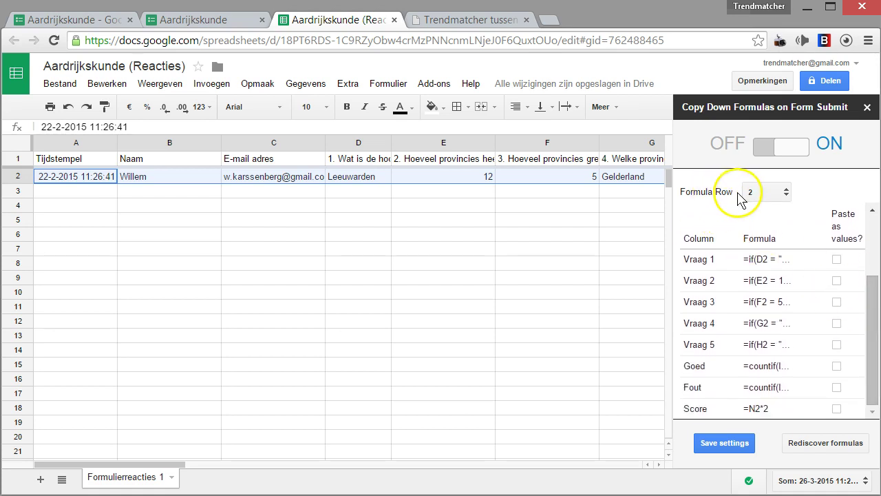
mouse_move(873, 327)
mouse_down()
mouse_move(871, 317)
mouse_move(872, 325)
mouse_up()
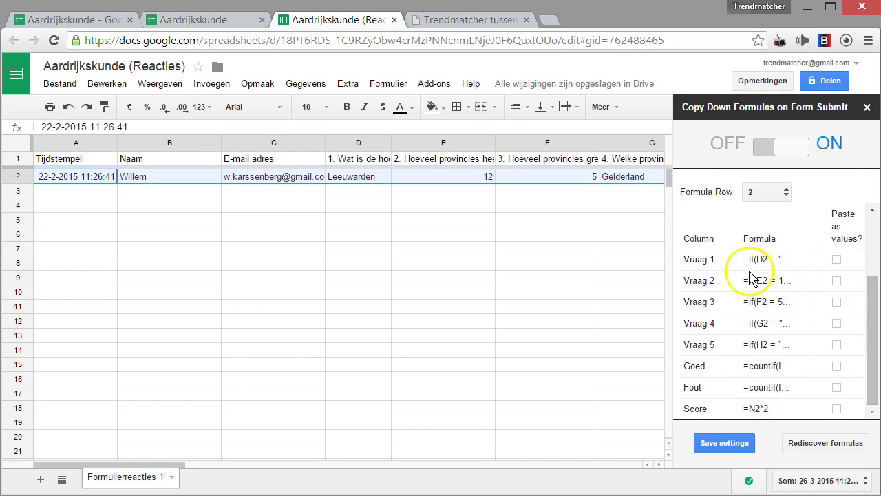
click(720, 449)
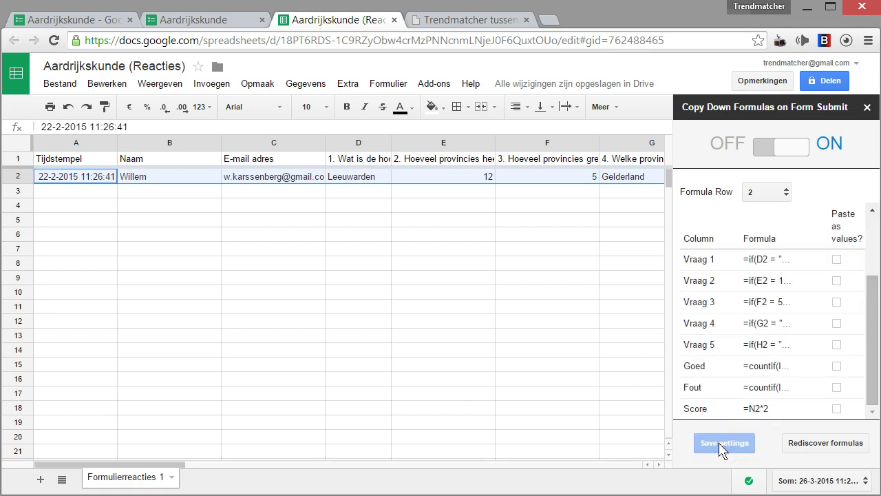
click(867, 108)
click(73, 191)
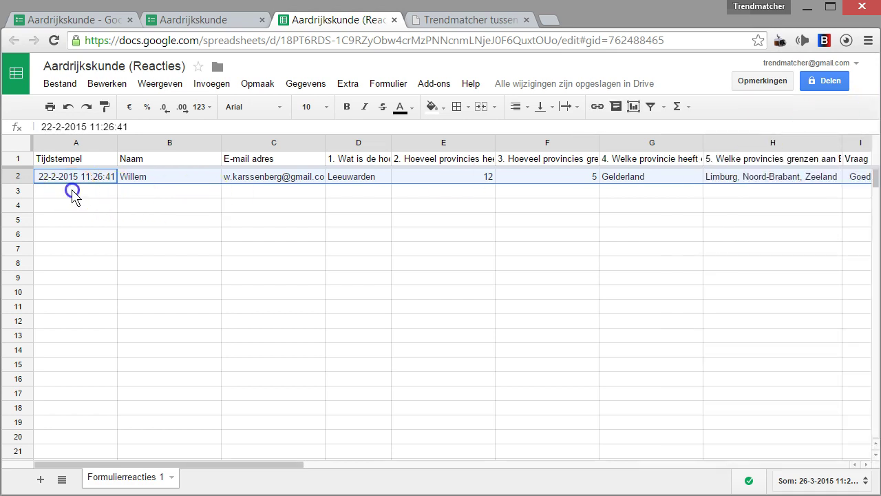
click(132, 191)
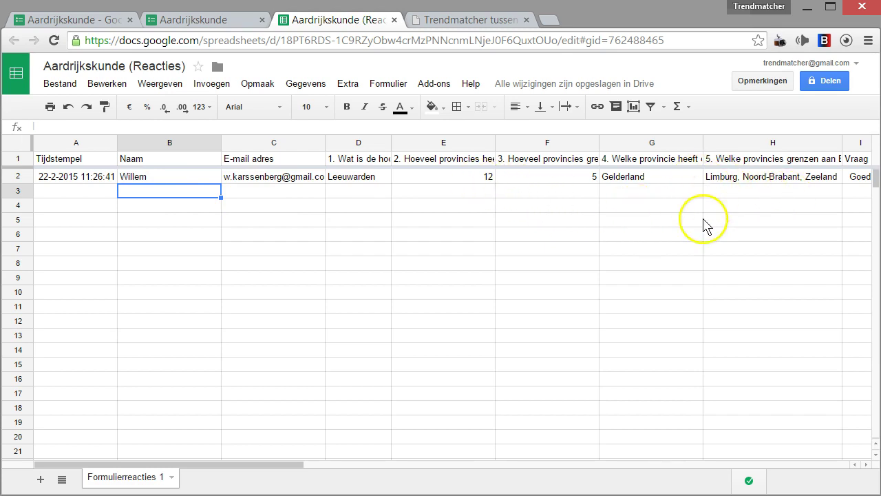
drag(281, 465, 365, 466)
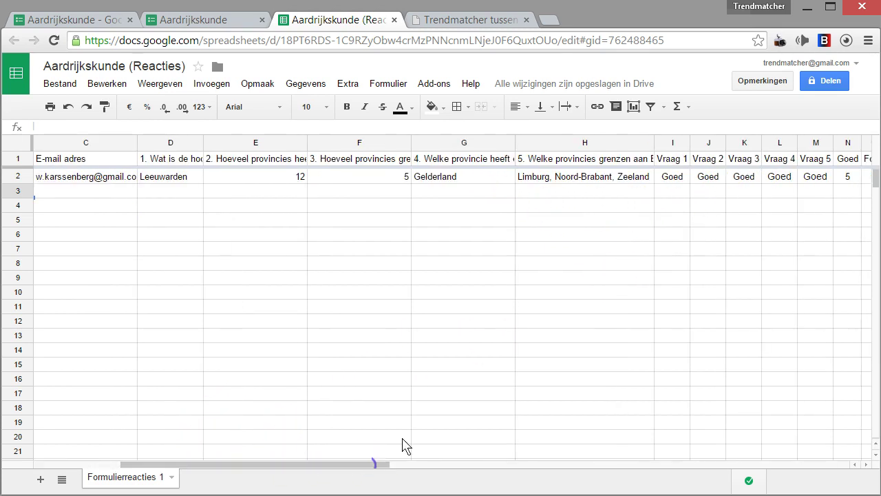
click(674, 178)
click(713, 178)
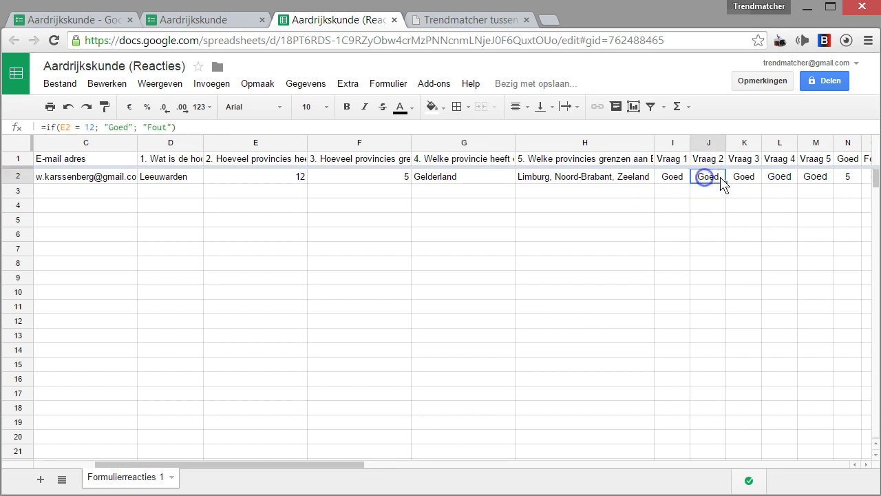
click(735, 177)
click(678, 193)
click(709, 192)
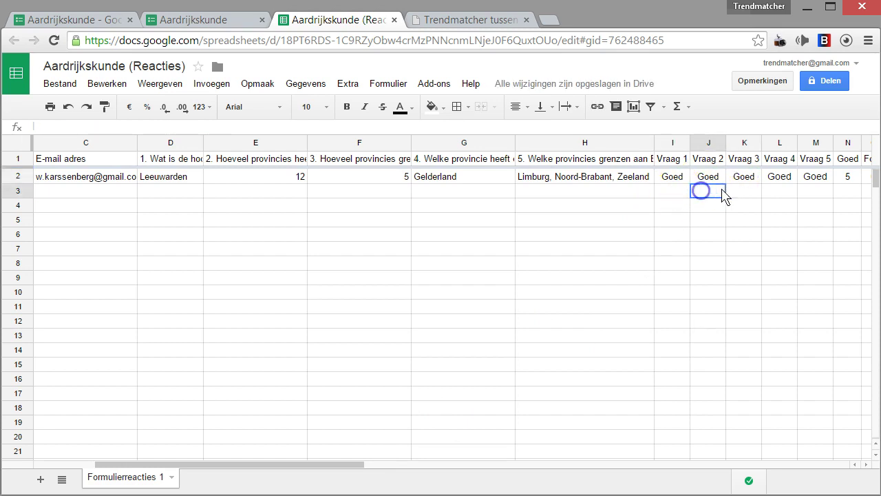
click(742, 193)
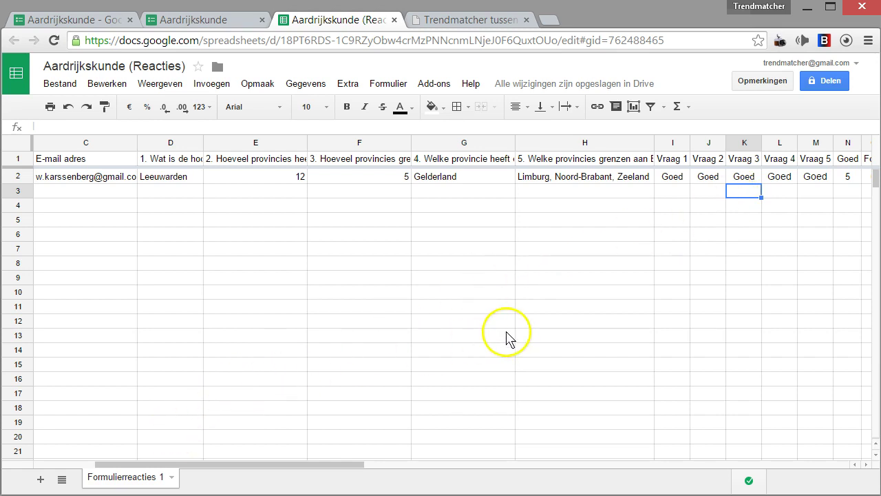
drag(324, 468, 454, 474)
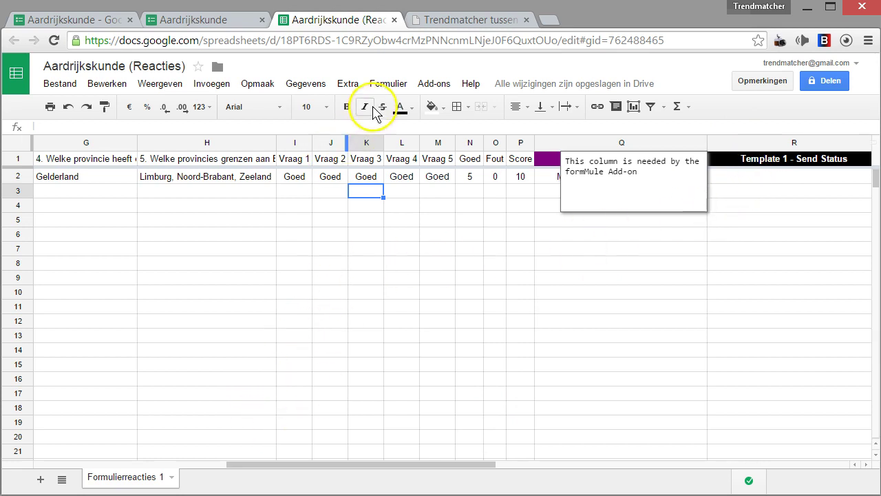
Set formMule to merge from Formulierreacties 1 on submit, with one template sent for all rows
click(435, 84)
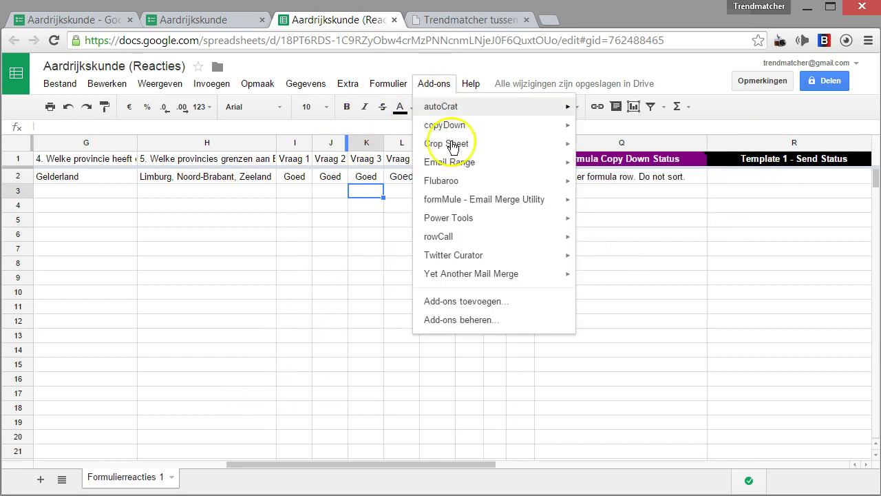
mouse_move(460, 200)
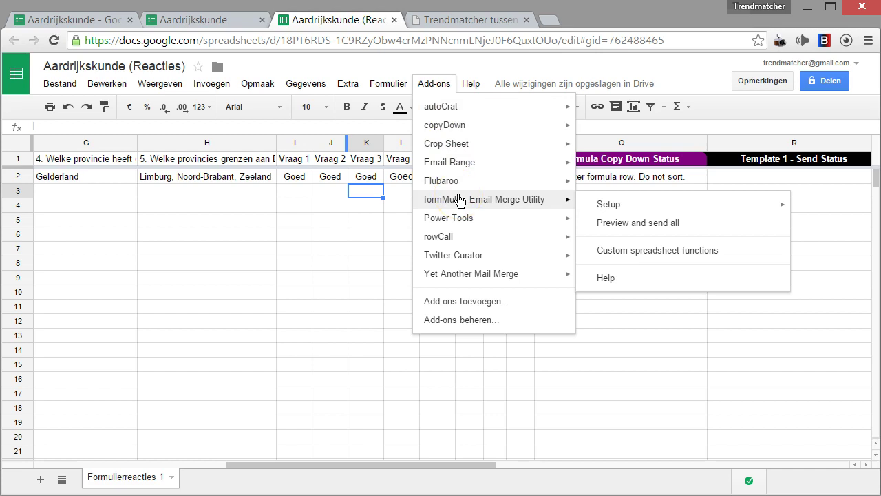
mouse_move(608, 205)
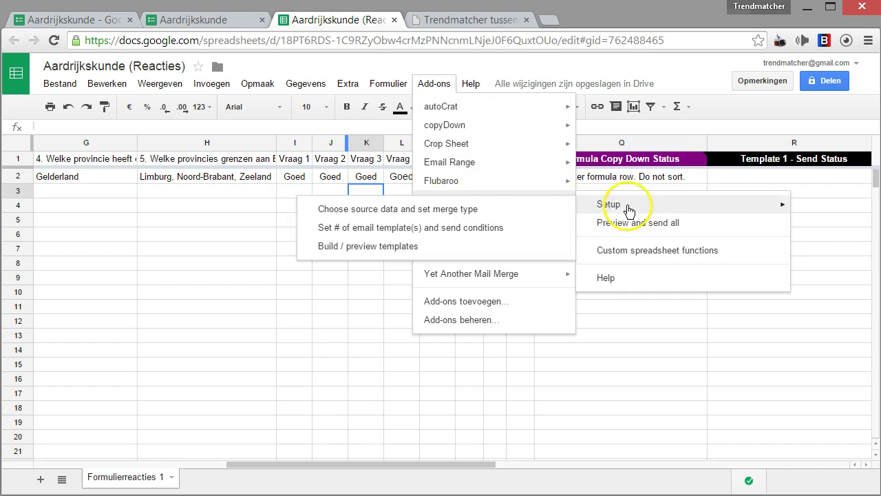
click(520, 210)
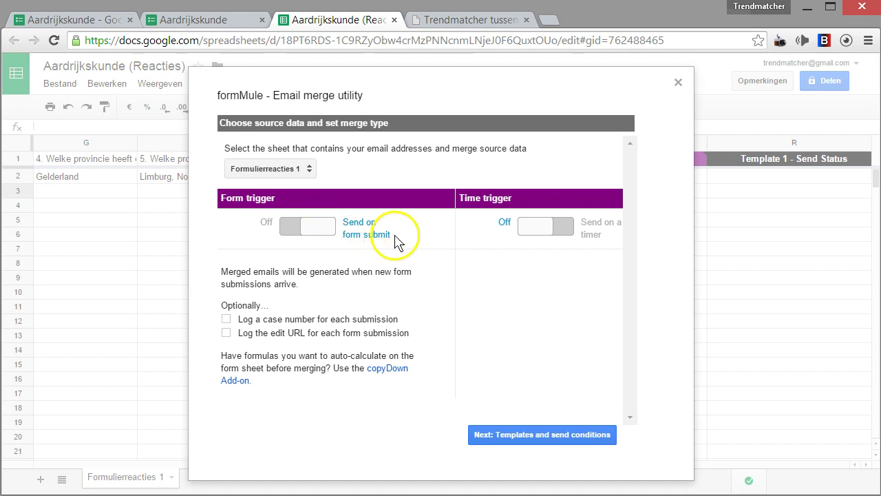
mouse_move(395, 239)
mouse_down()
mouse_move(375, 236)
mouse_move(407, 233)
mouse_up()
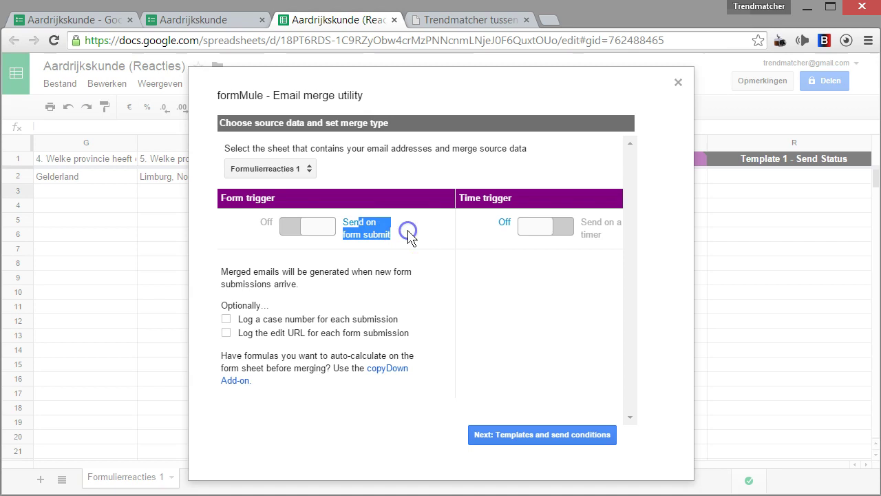
click(318, 258)
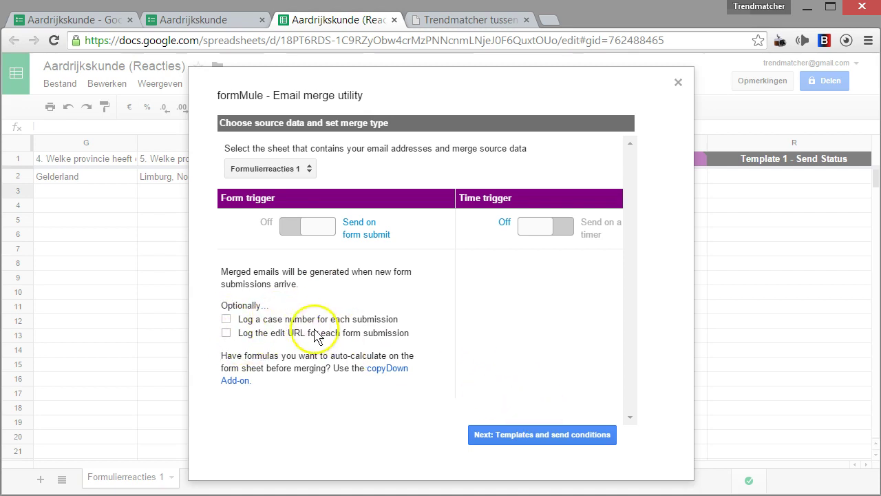
click(529, 433)
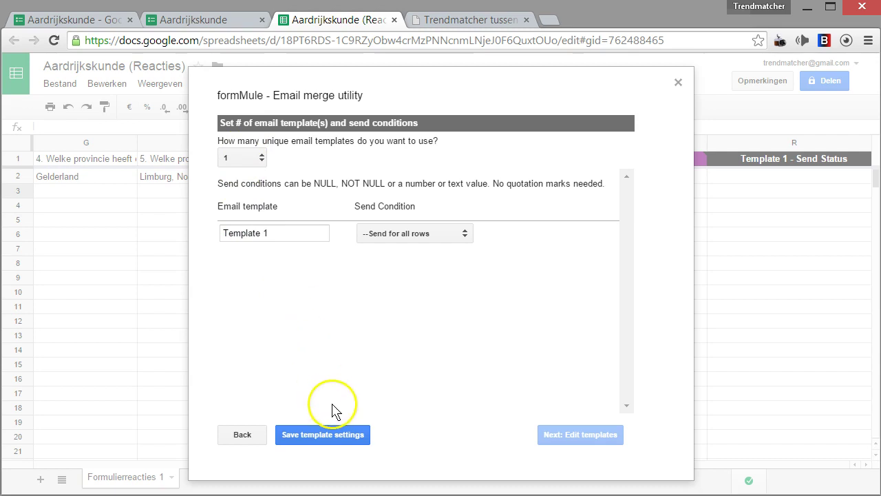
click(337, 430)
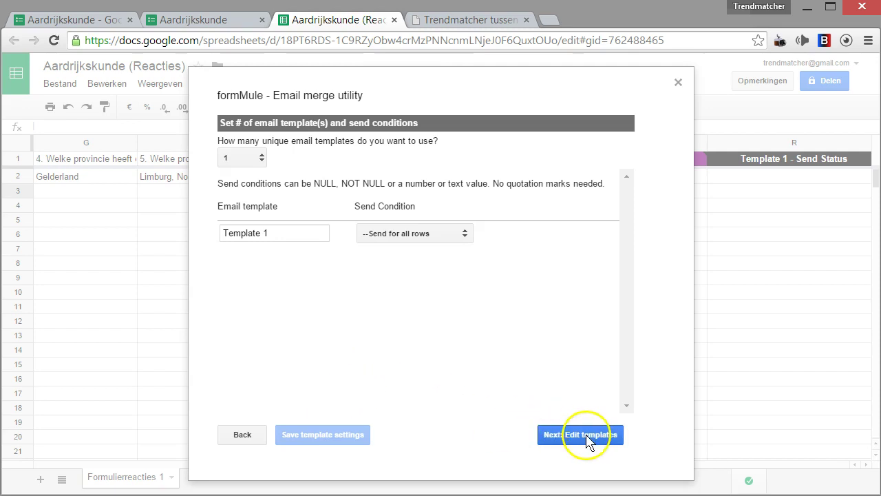
Address Template 1 to the <<E-mail adres>> merge tag
click(581, 437)
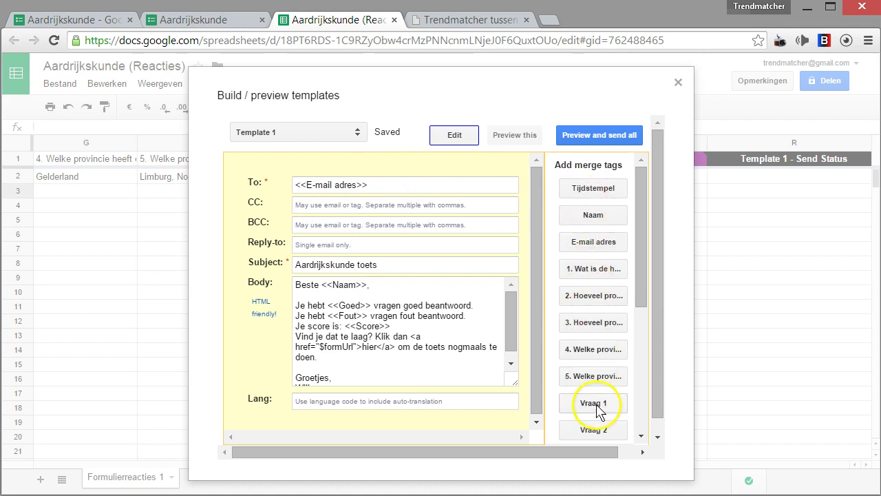
mouse_move(643, 208)
mouse_down()
mouse_move(642, 340)
mouse_move(648, 209)
mouse_up()
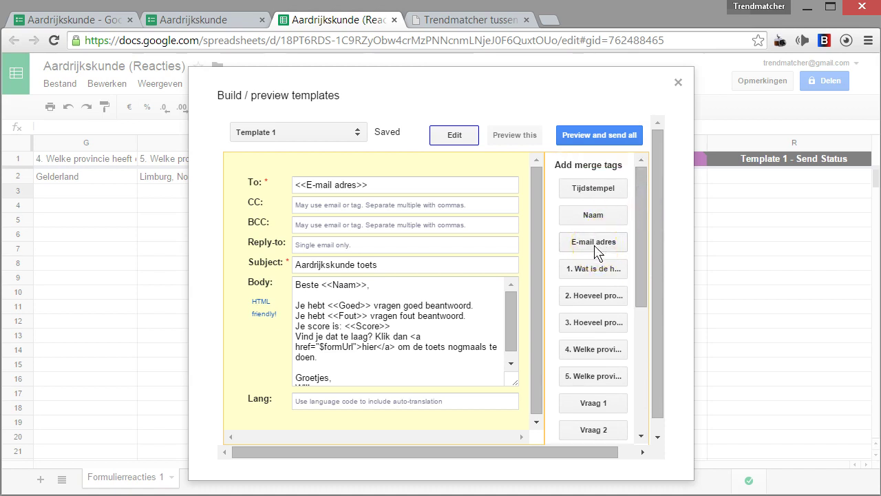
click(405, 188)
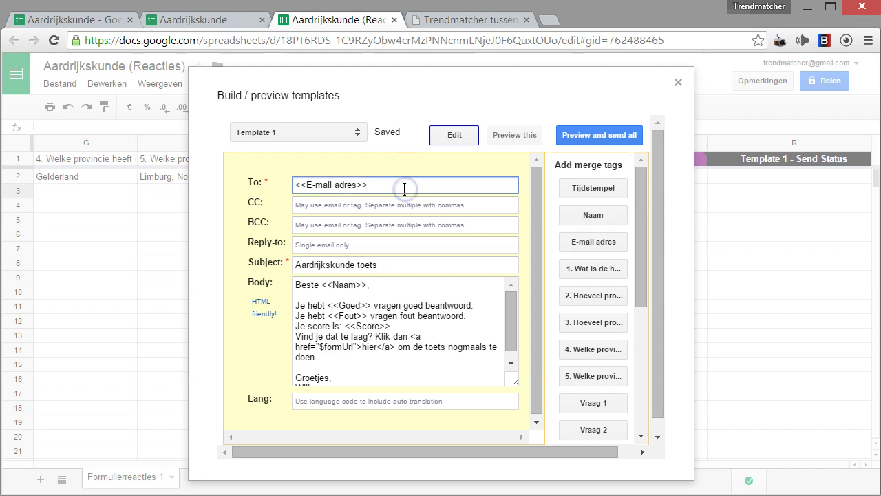
drag(405, 188, 234, 189)
key(BackSpace)
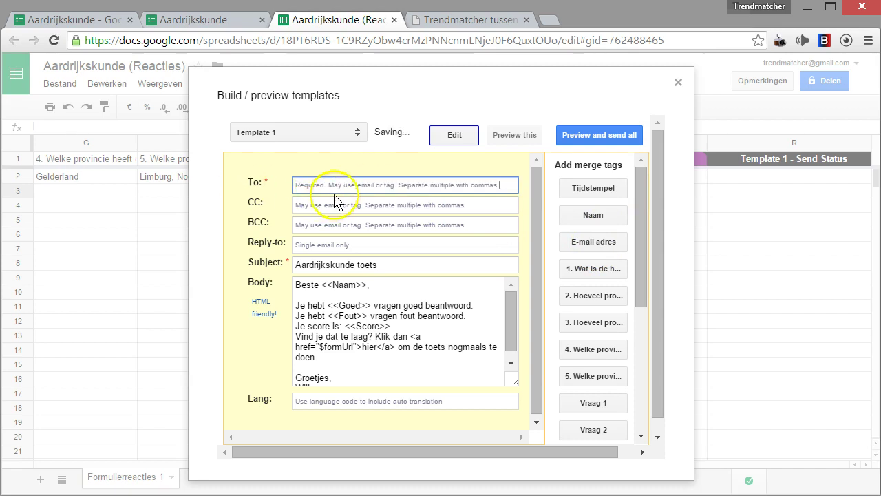
click(581, 245)
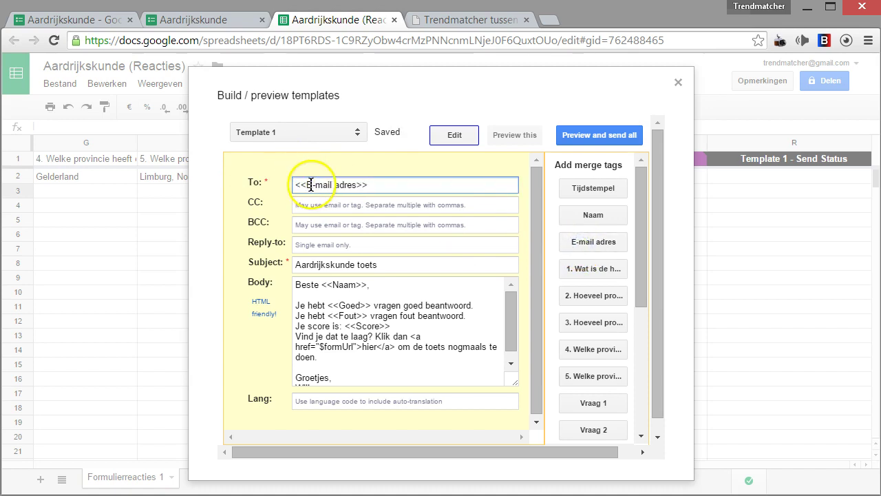
Set subject 'Aardrijkskunde toets' and a body with <<Naam>>, <<Goed>>, <<Fout>> and <<Score>> tags
click(318, 204)
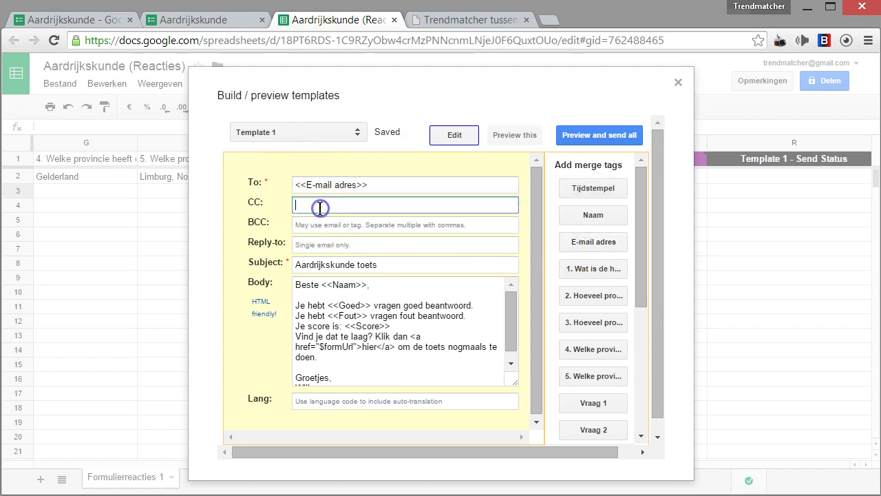
click(319, 224)
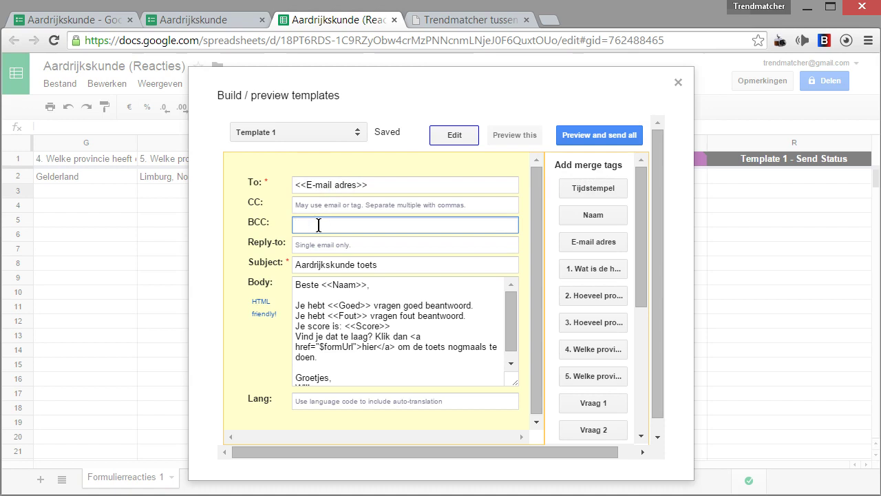
click(319, 244)
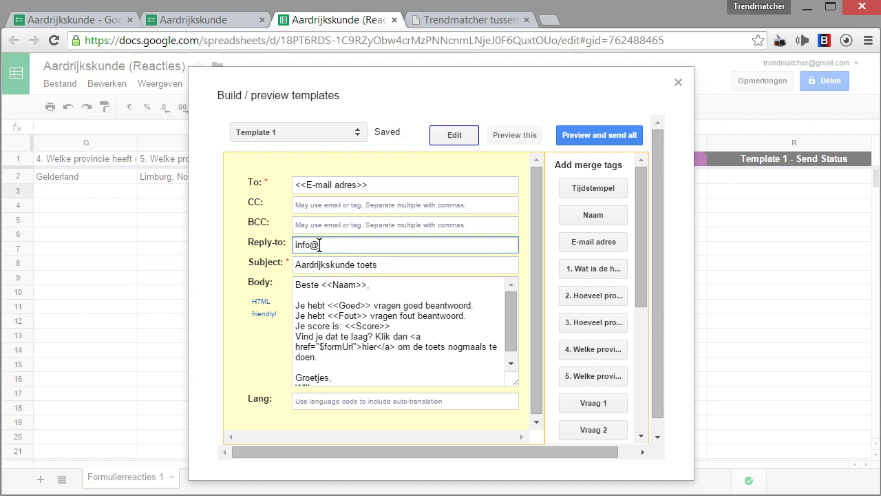
click(352, 264)
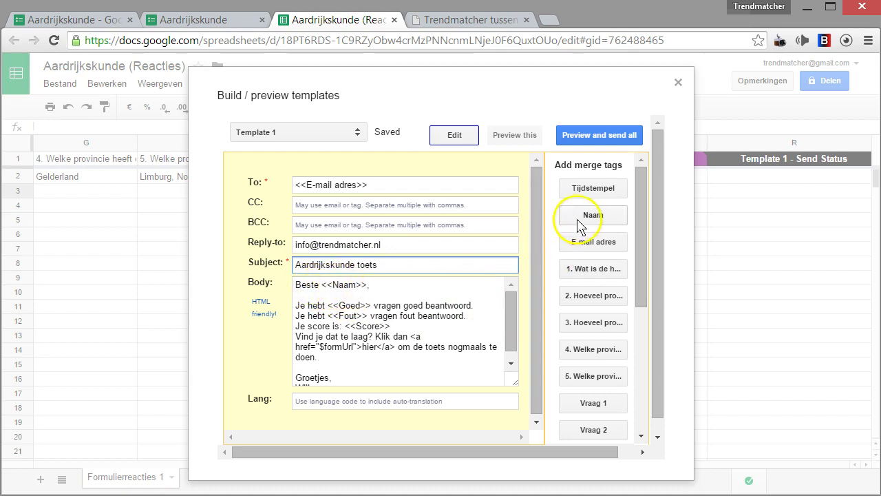
mouse_move(646, 223)
mouse_down()
mouse_move(649, 268)
mouse_move(644, 234)
mouse_up()
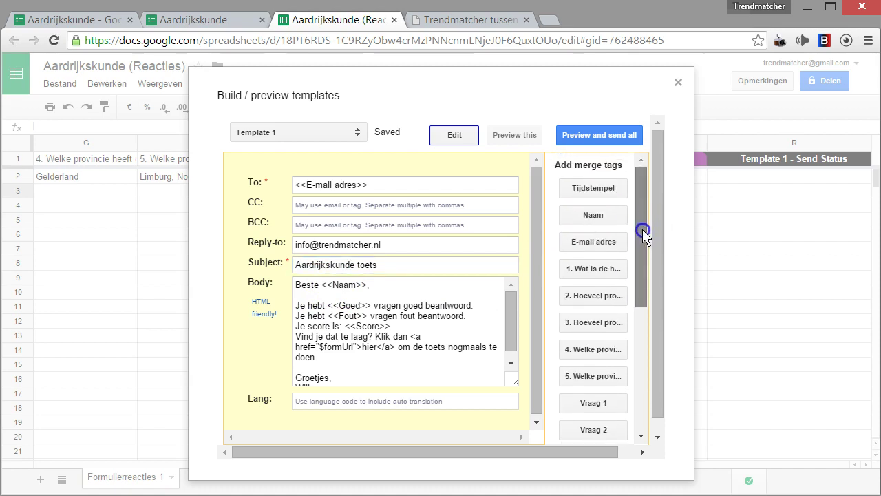
click(352, 305)
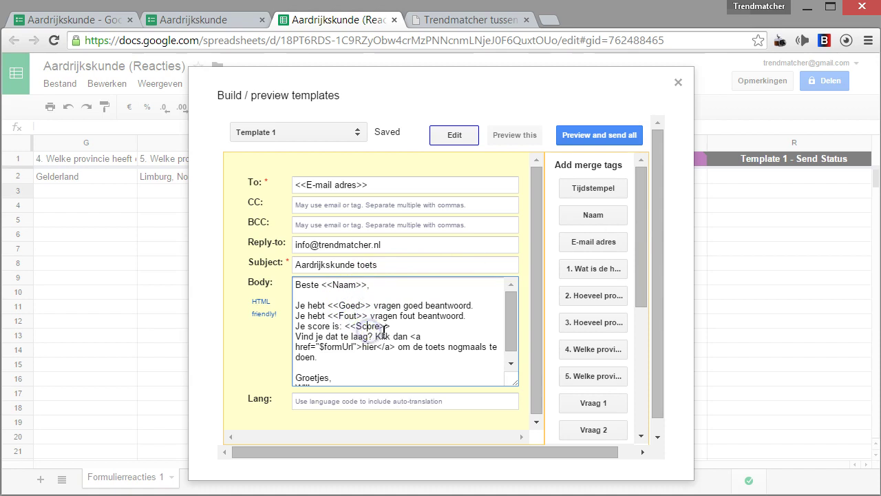
mouse_move(640, 249)
mouse_down()
mouse_move(639, 309)
mouse_move(640, 260)
mouse_up()
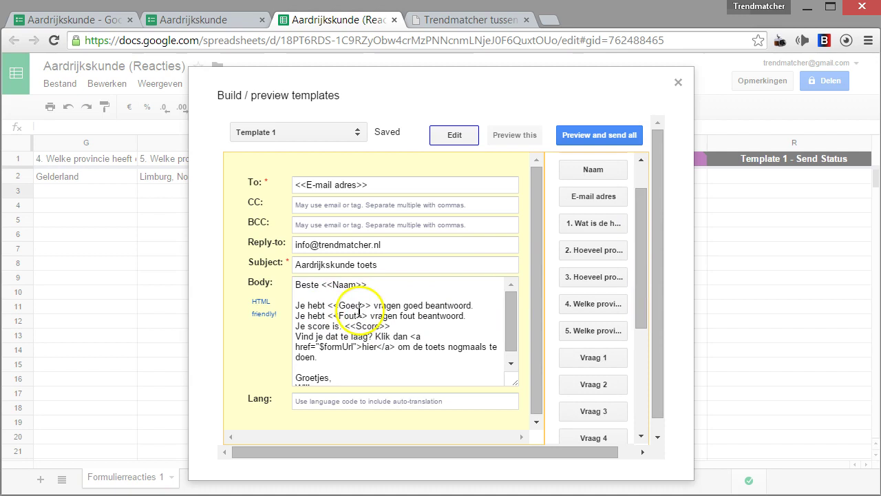
drag(511, 333, 511, 338)
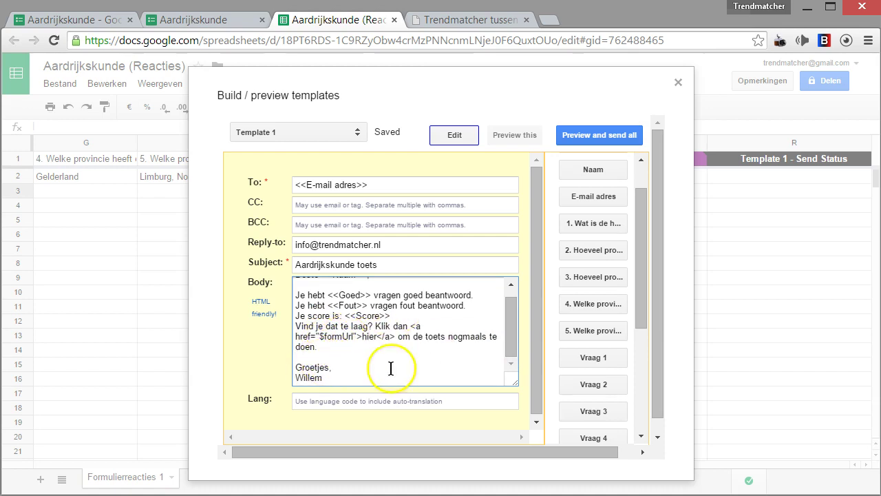
click(513, 346)
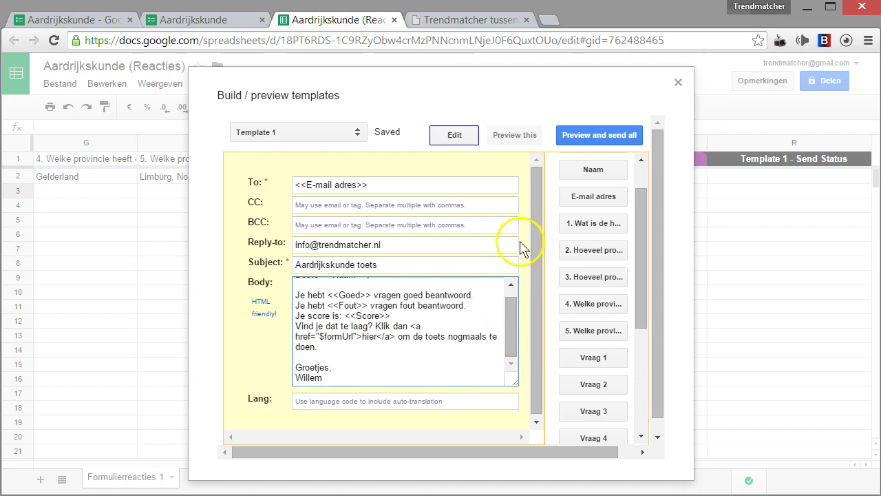
Close the template editor and check the Formula Copy Down Status and Template 1 send status columns
click(679, 83)
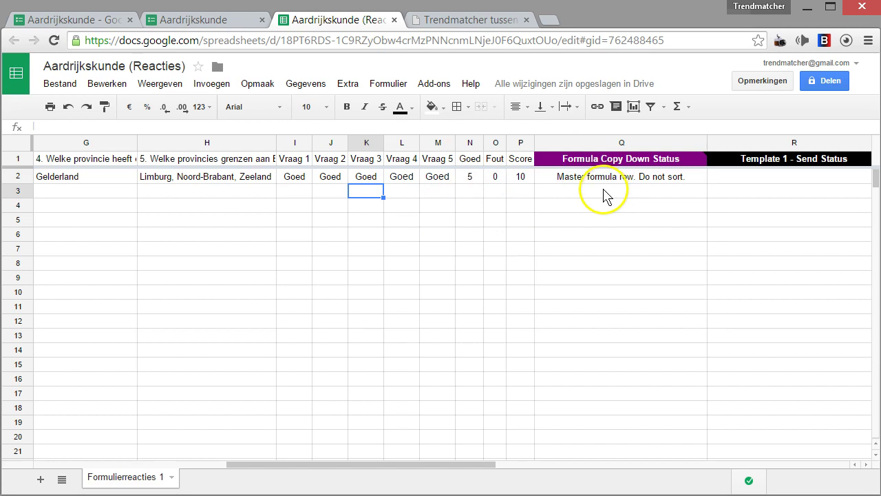
click(605, 204)
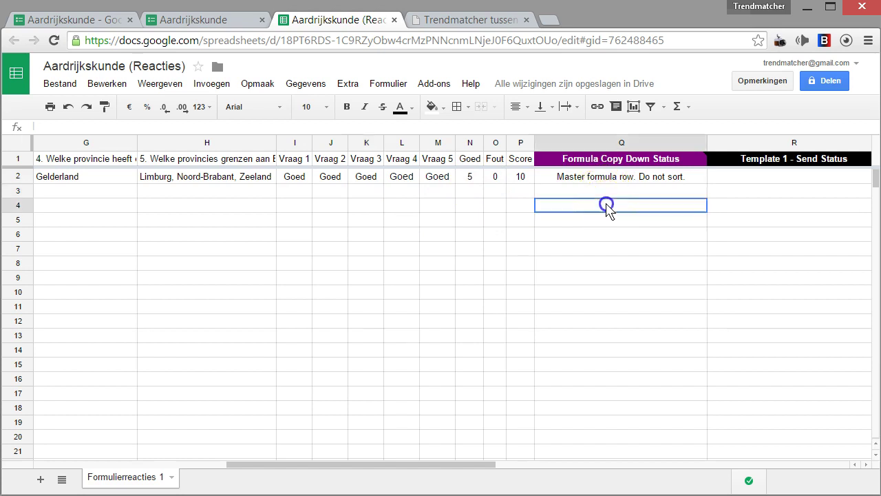
click(775, 232)
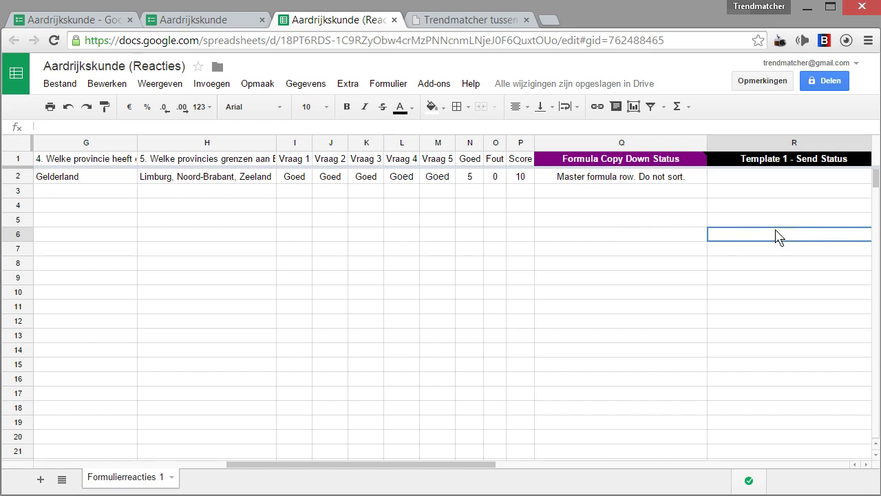
In the quiz form, fill in the student's name and e-mail and answer question 1 with Leeuwarden
click(209, 23)
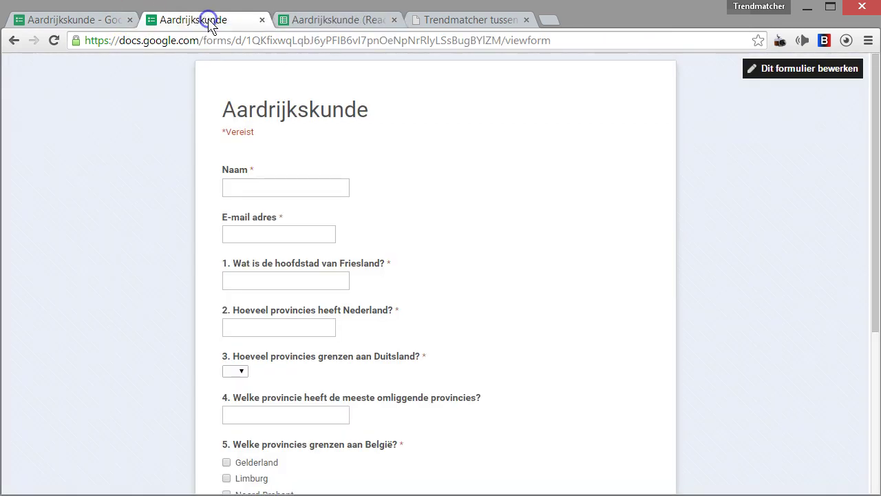
click(271, 187)
click(261, 205)
click(265, 232)
click(267, 257)
click(269, 276)
click(265, 302)
Answer question 2 with 10, correcting the invalid non-number entry, and question 3 with 4
click(262, 328)
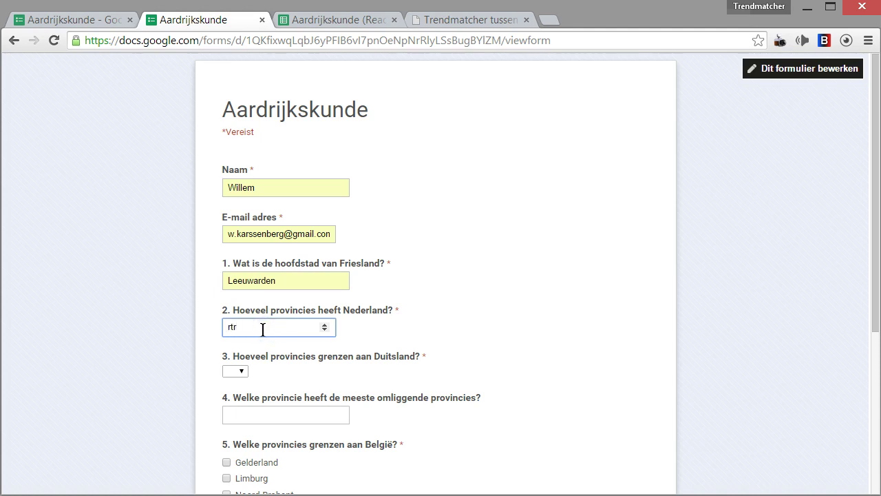
text(qerr)
click(442, 322)
click(275, 326)
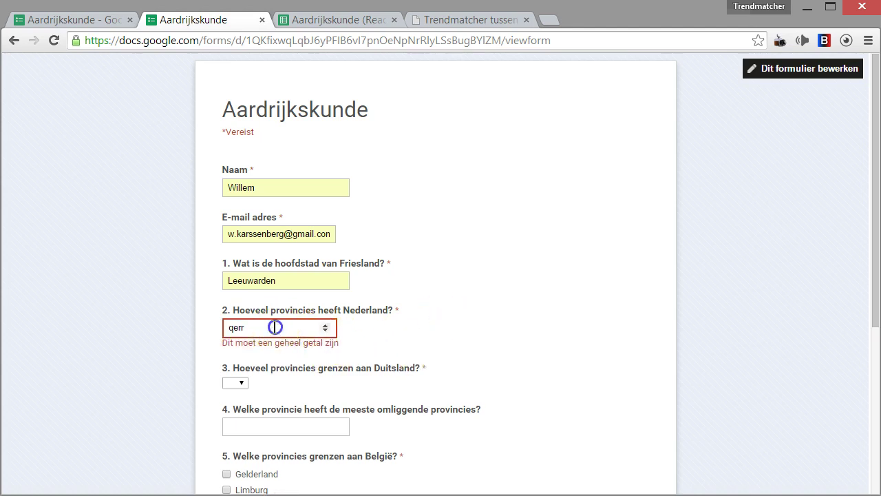
drag(274, 327, 212, 328)
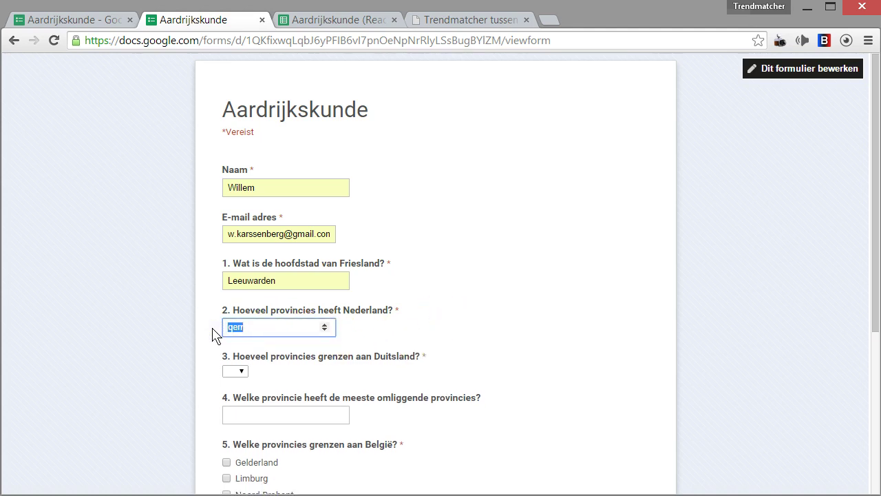
text(10)
click(181, 295)
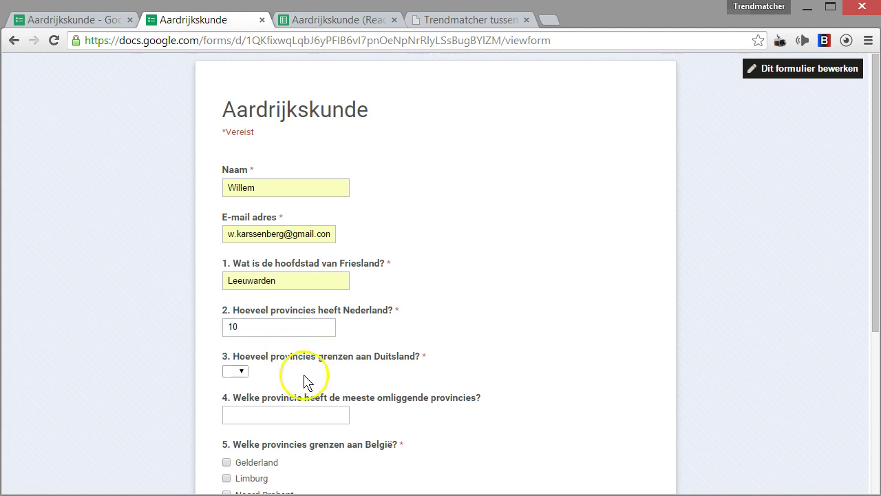
click(242, 372)
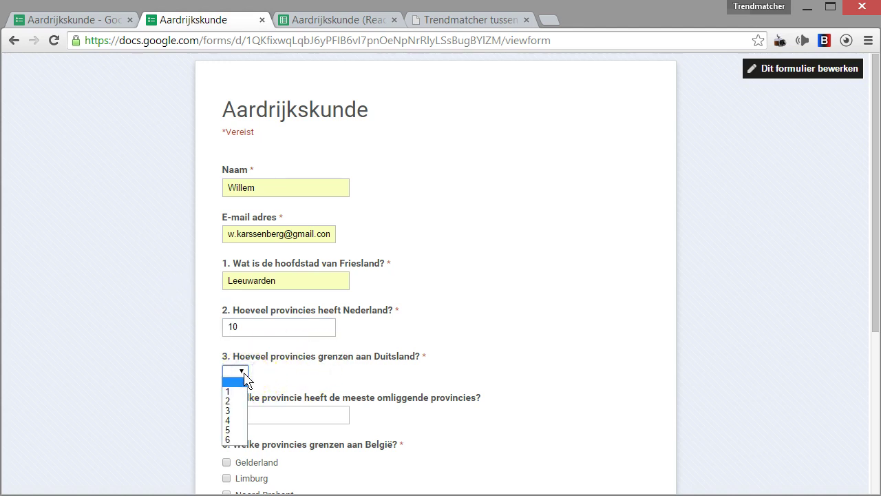
click(242, 421)
click(242, 422)
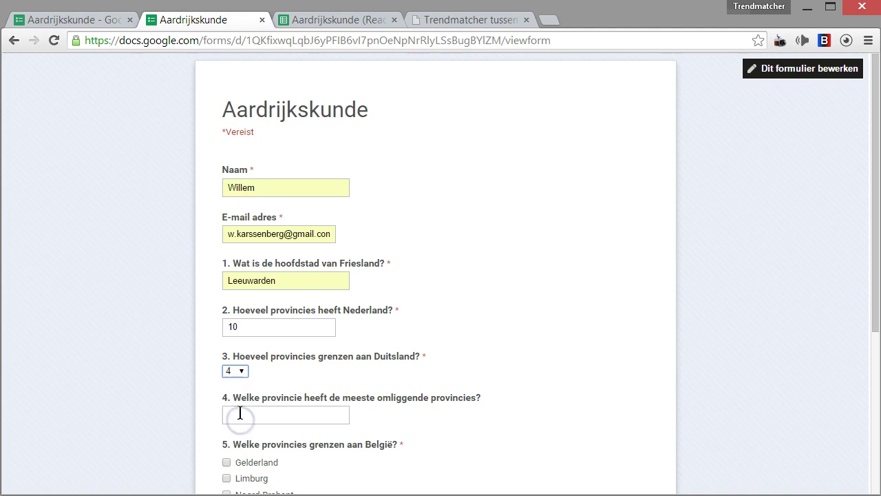
Answer question 4 with Gelderland and question 5 with Limburg, Noord-Brabant, Zeeland, then submit
scroll(241, 413, down, 2)
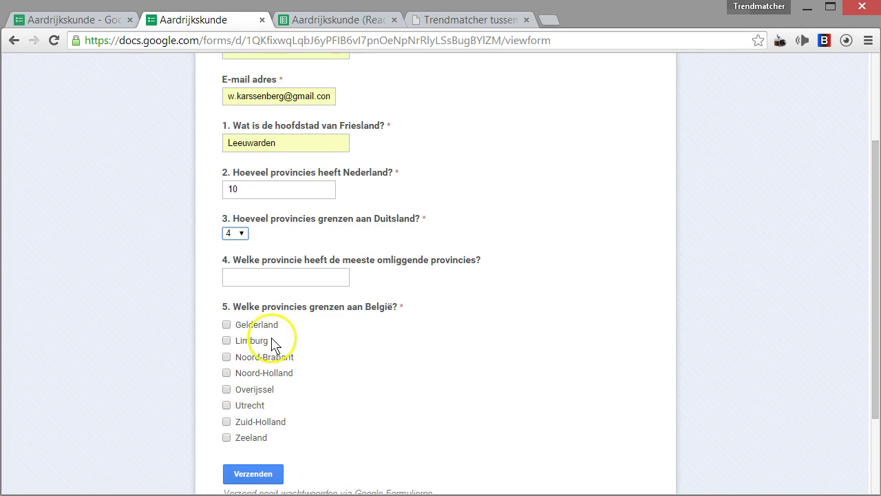
click(291, 279)
click(292, 279)
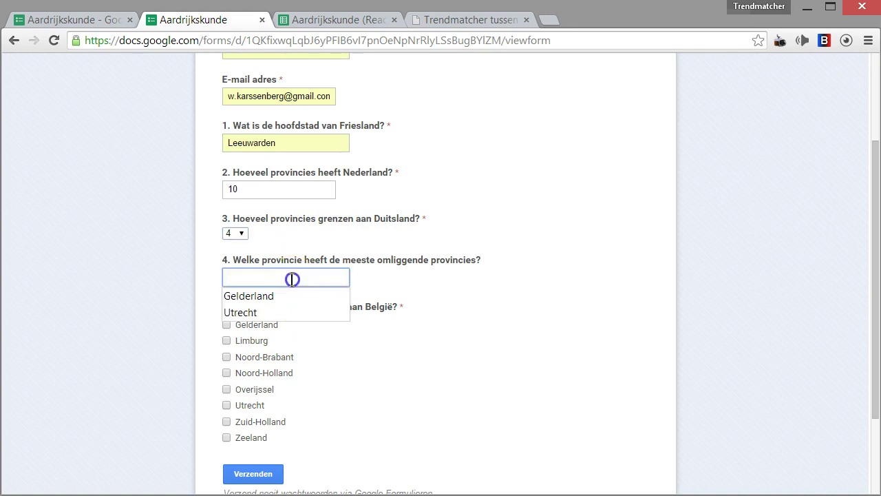
click(277, 297)
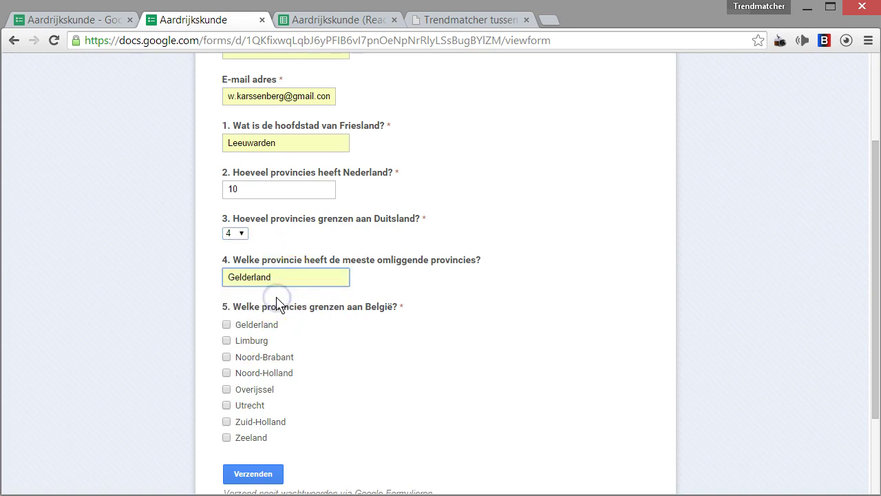
click(226, 340)
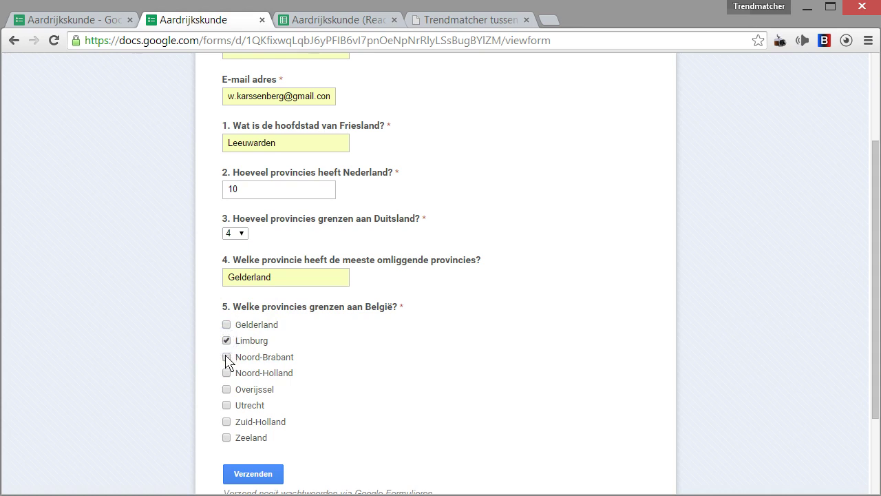
click(227, 438)
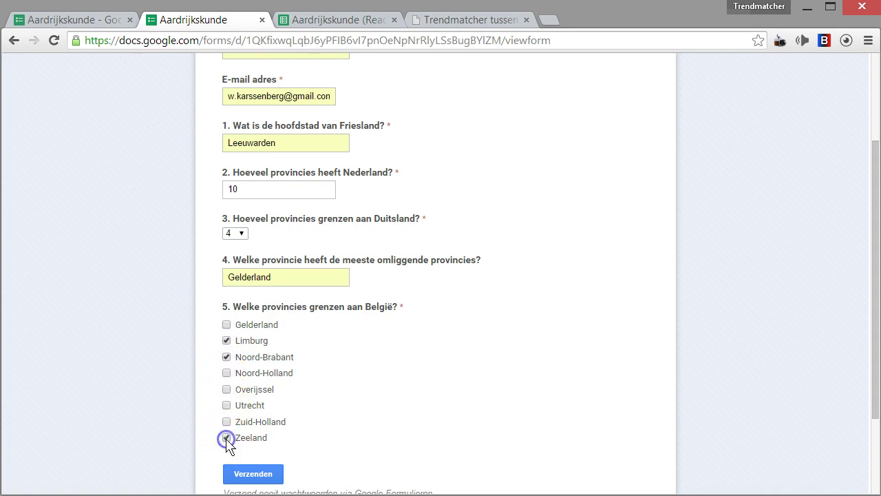
click(254, 474)
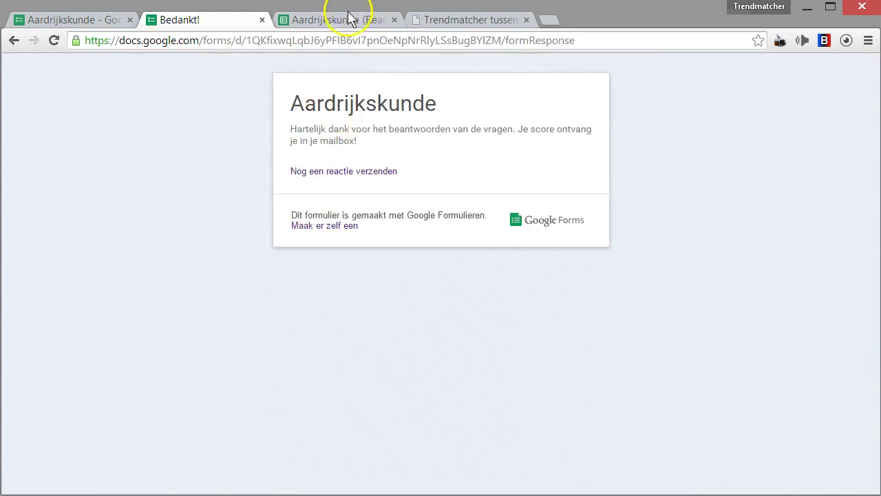
Inspect row 3's copy-down status, wrong count 2, score 6 and email-sent status in the responses sheet
click(349, 16)
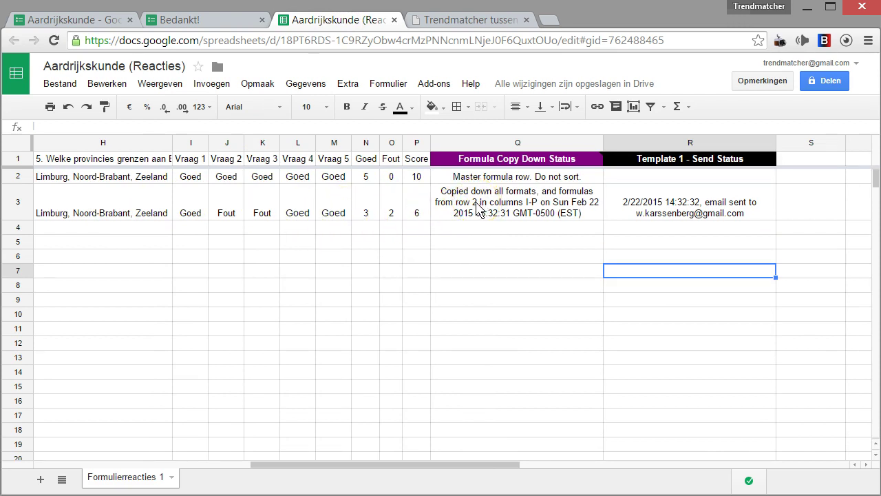
click(480, 209)
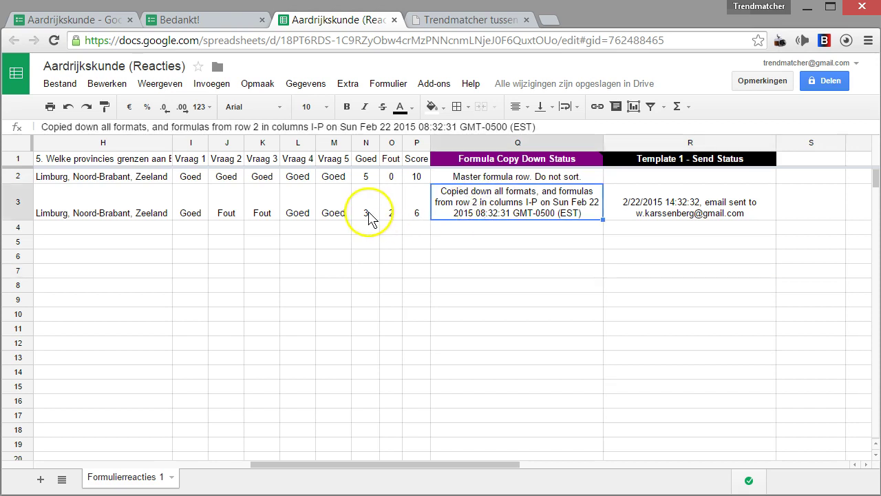
click(390, 212)
click(413, 212)
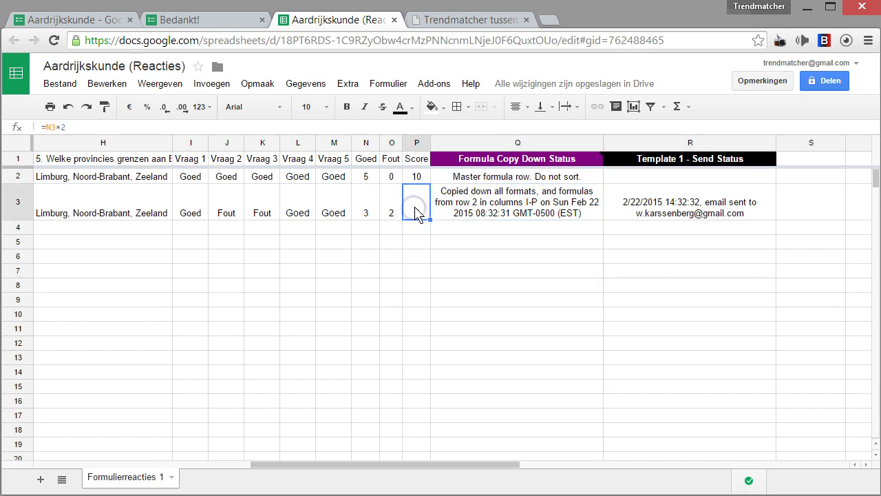
click(646, 206)
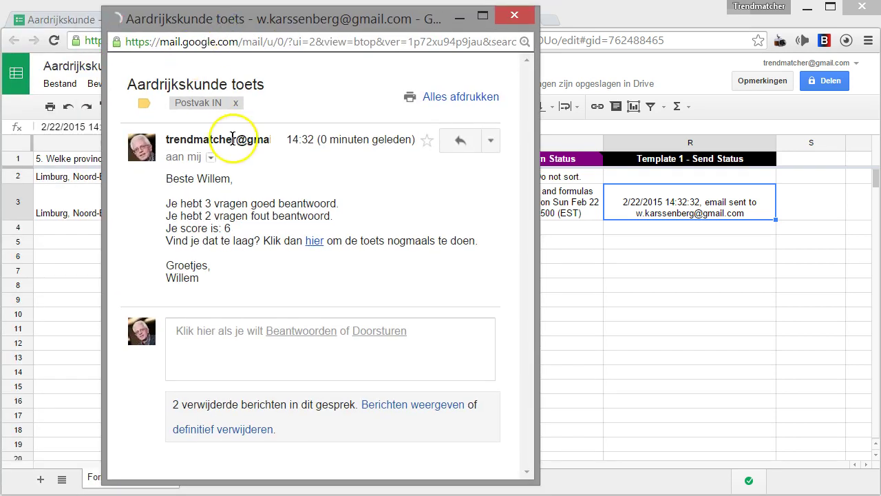
Check the email's 3 correct answers and highlight the score of 6
click(204, 207)
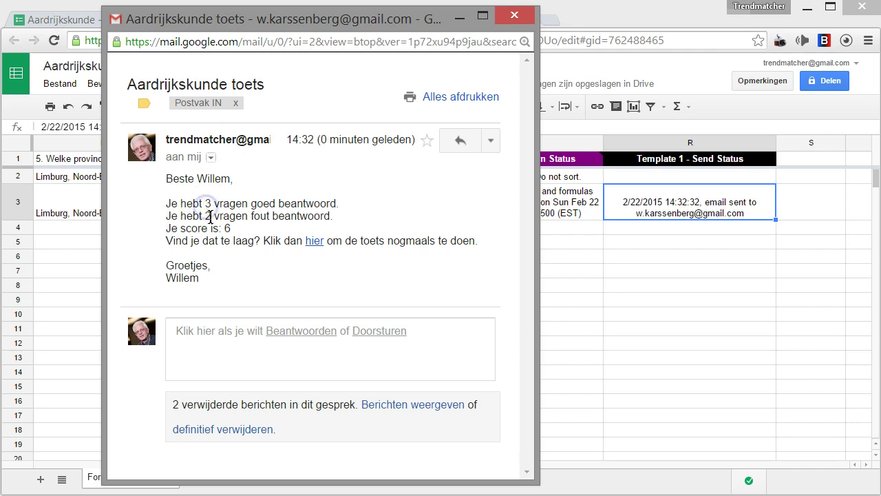
double_click(227, 229)
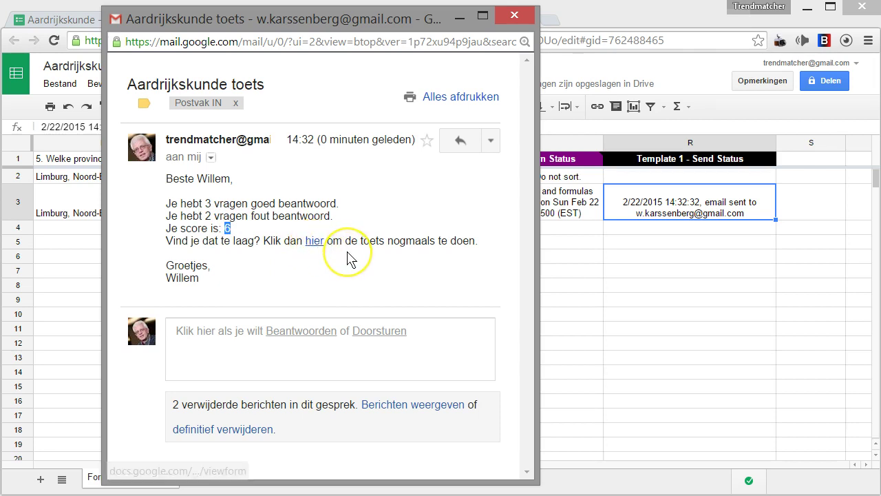
Close the Gmail window, glance at the Trendmatcher blog post, and return to the responses spreadsheet
click(516, 16)
click(475, 20)
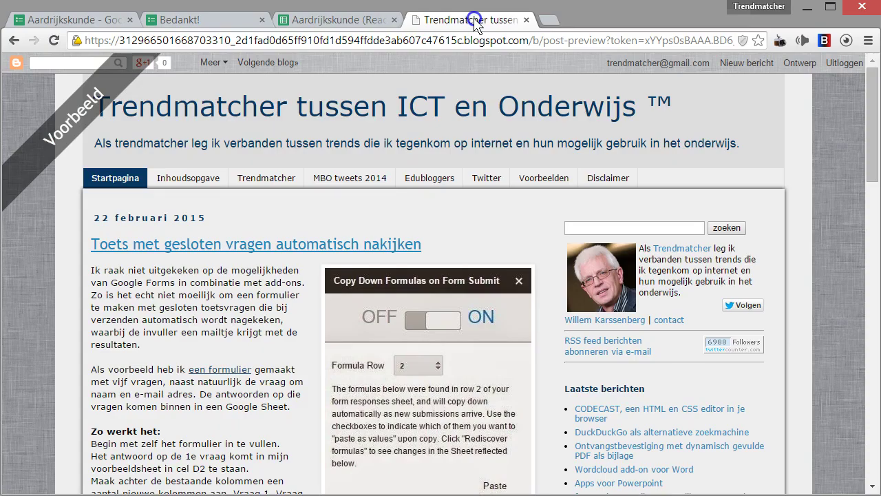
click(329, 19)
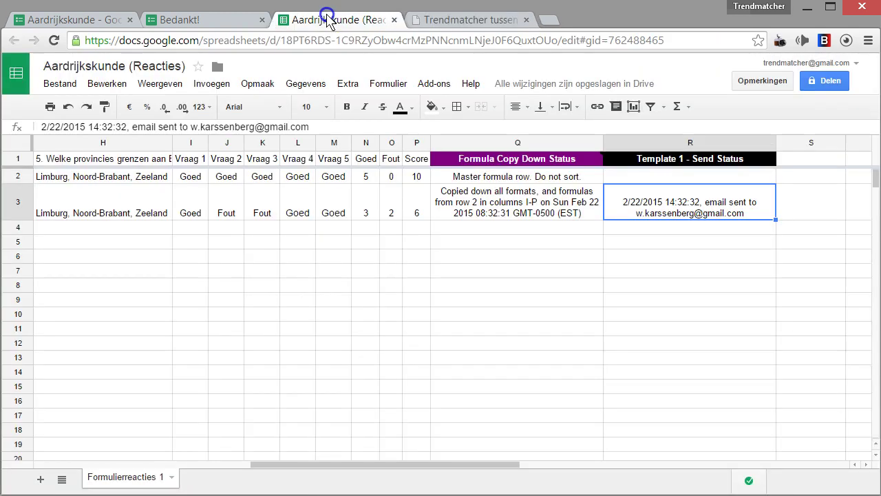